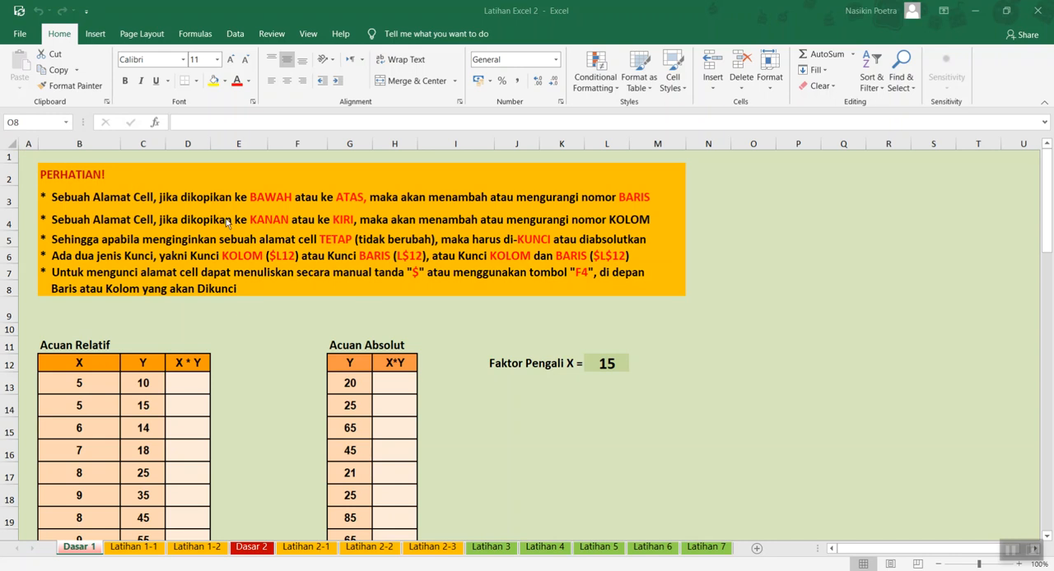
scroll(226, 218, "down", 5)
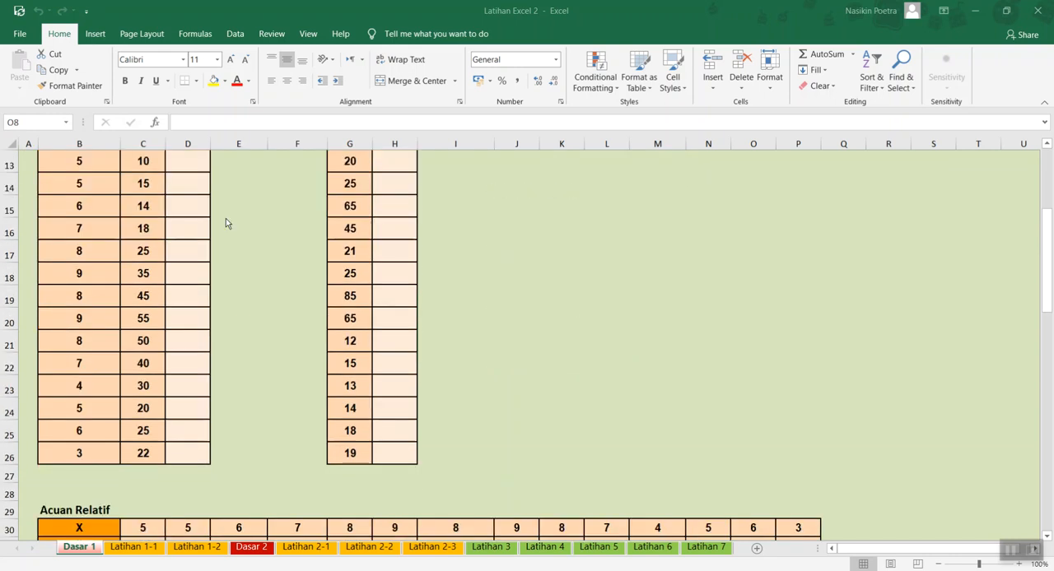
scroll(226, 218, "up", 5)
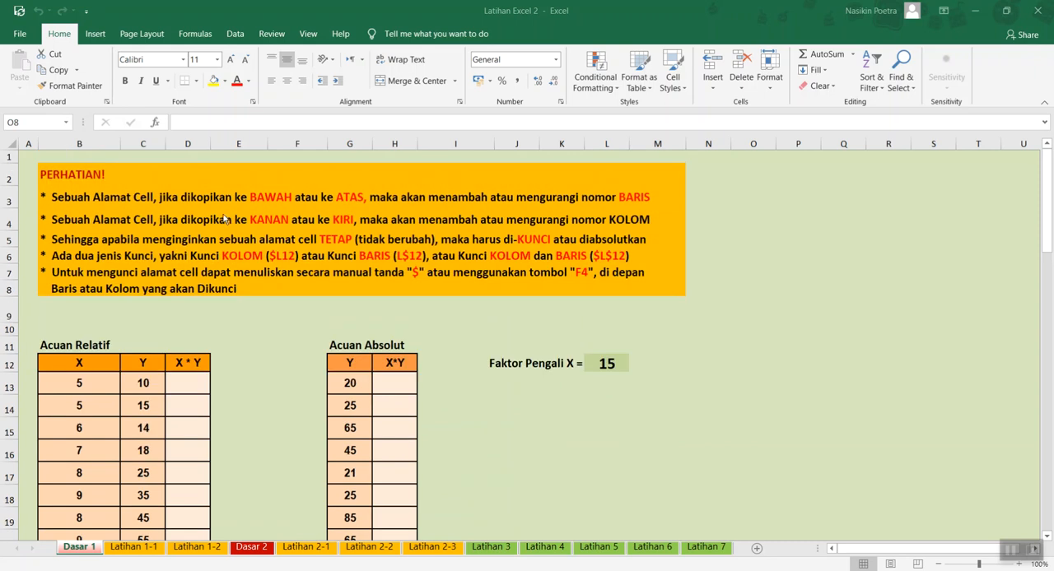
scroll(224, 219, "down", 1)
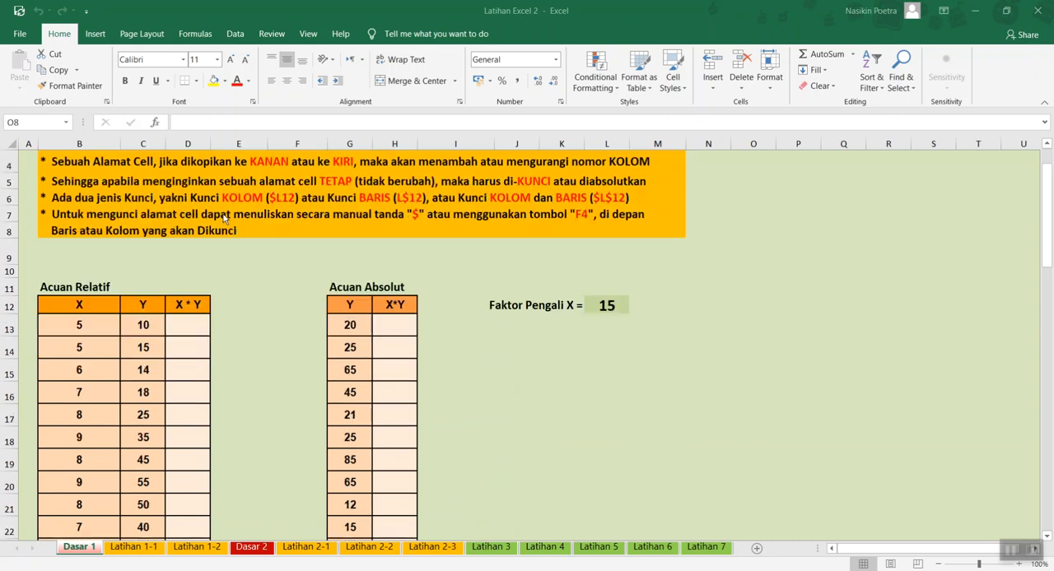
scroll(228, 261, "up", 1)
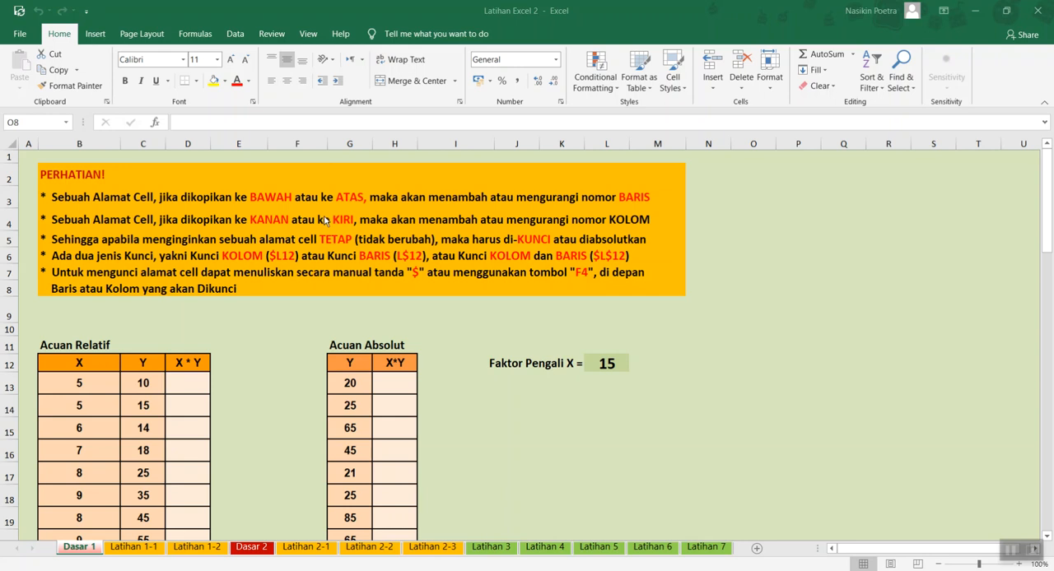
scroll(317, 224, "down", 1)
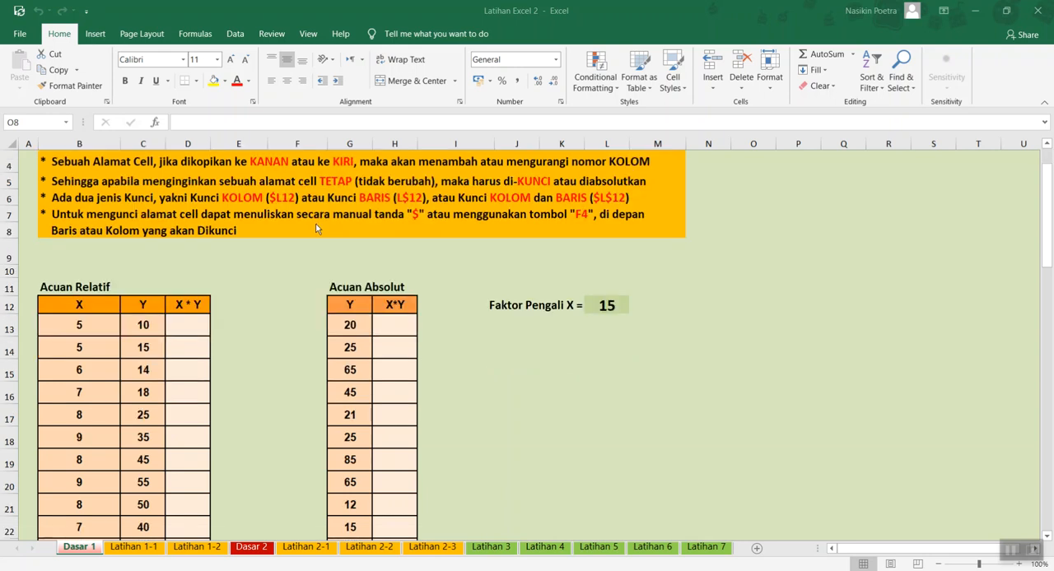
scroll(315, 224, "up", 1)
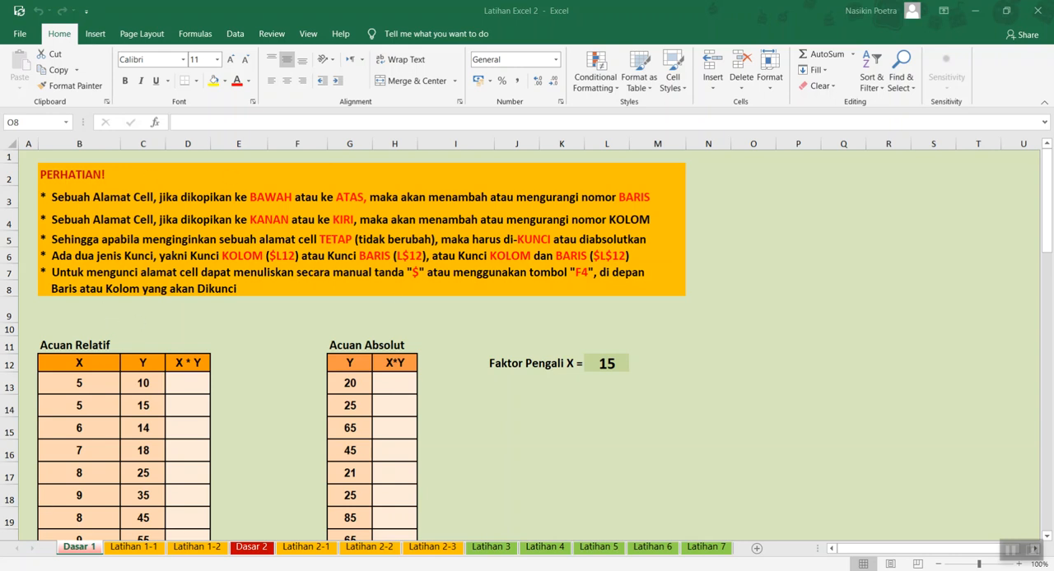
- Enter the formula =B13*C13 in cell D13, the first X * Y cell of the vertical Acuan Relatif table
left_click(74, 546)
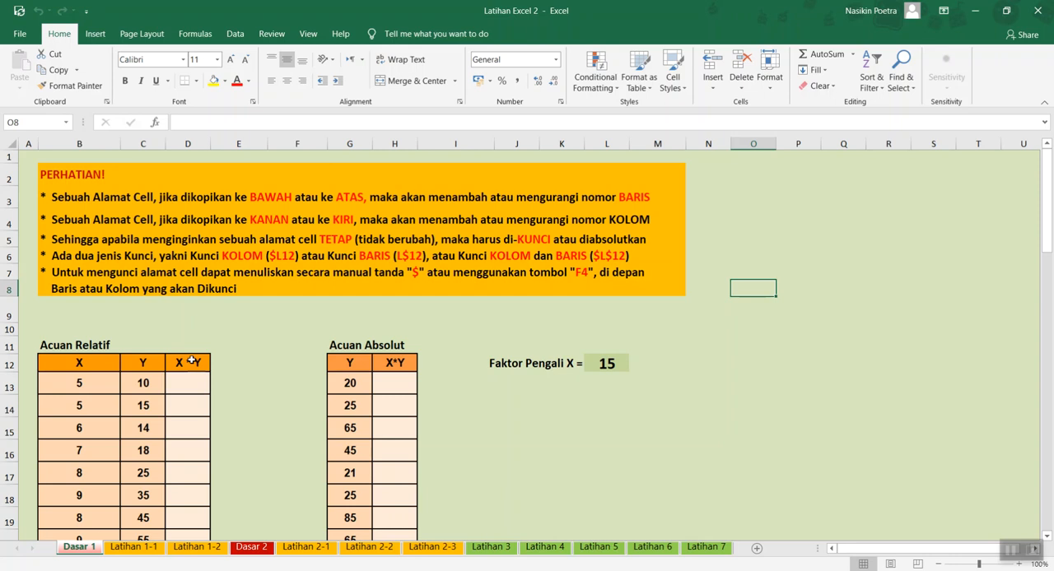
left_click(188, 381)
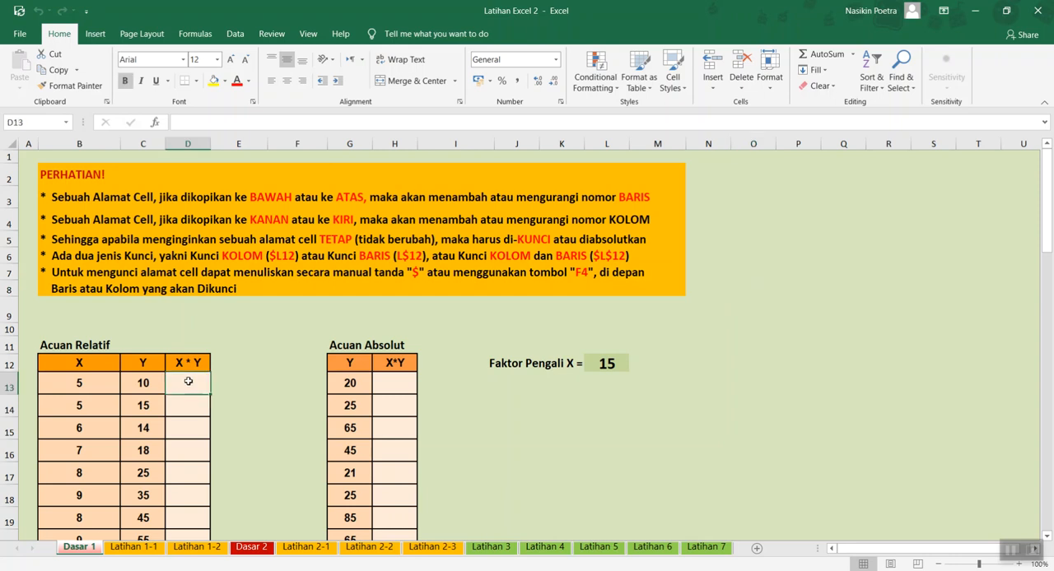
type("=")
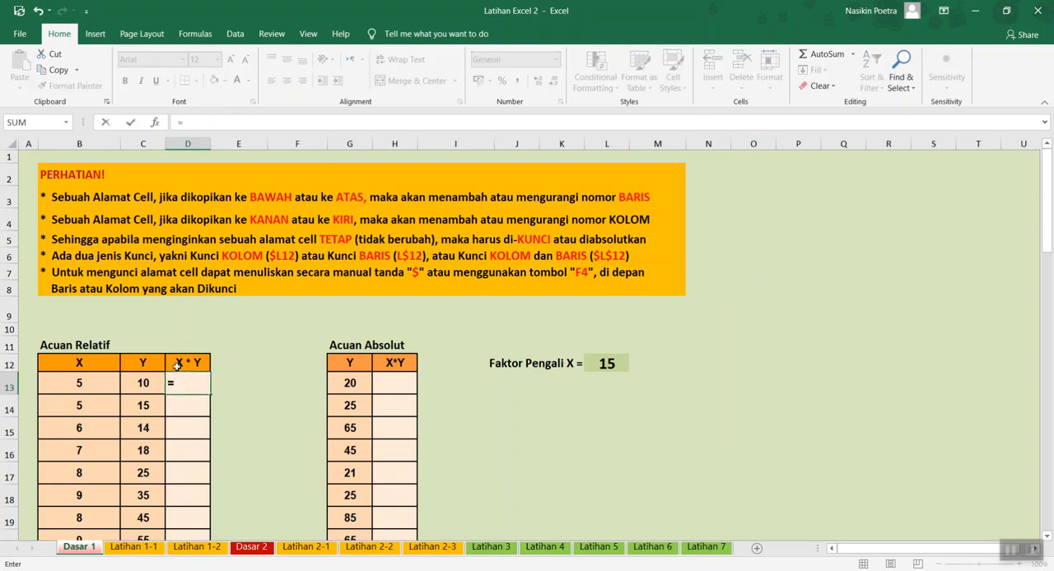
left_click(79, 383)
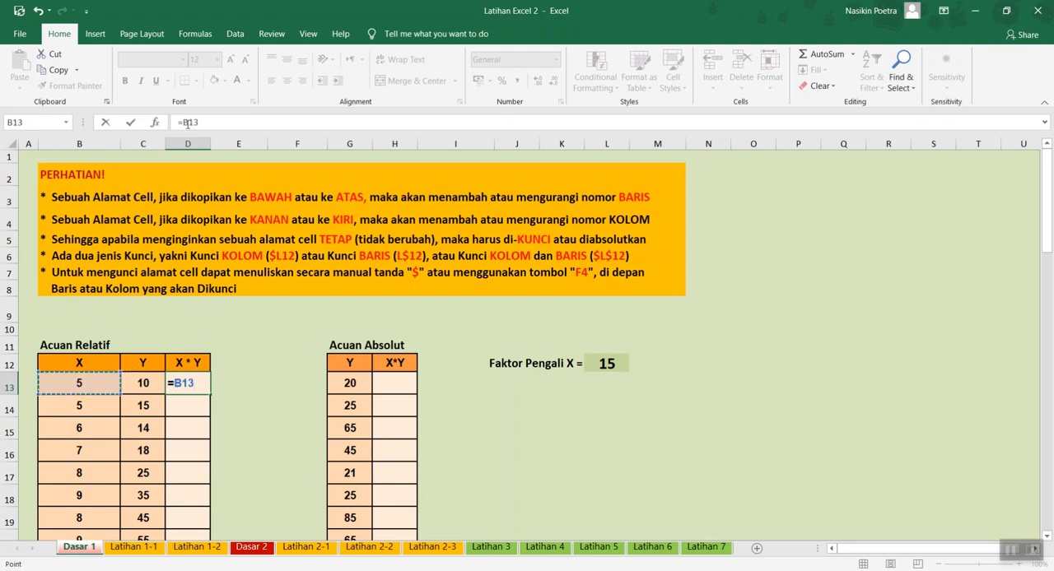
type("*")
left_click(144, 382)
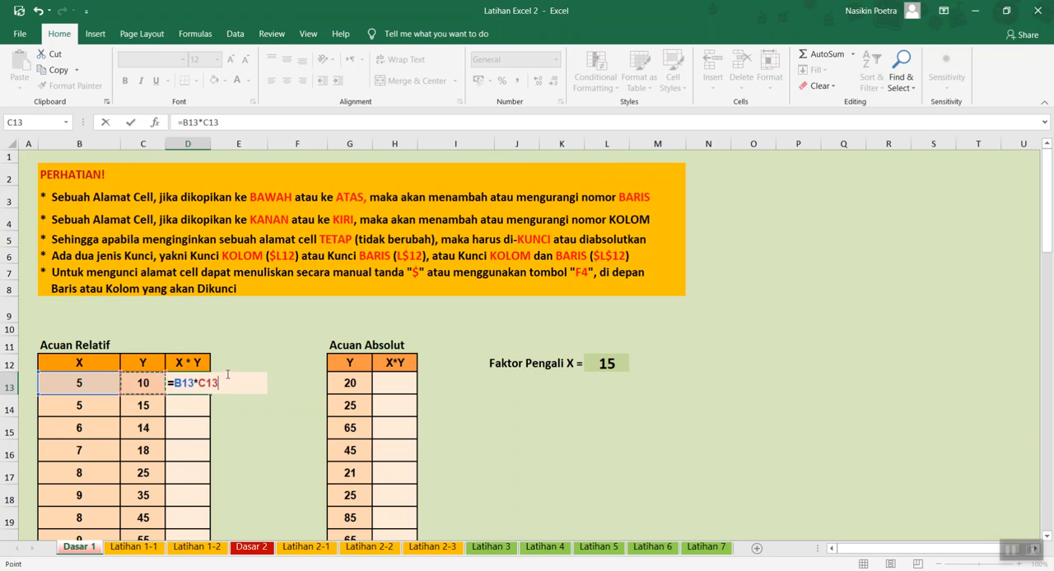
key("Return")
- Copy the formula in D13 down the X * Y column to D26
left_click(199, 381)
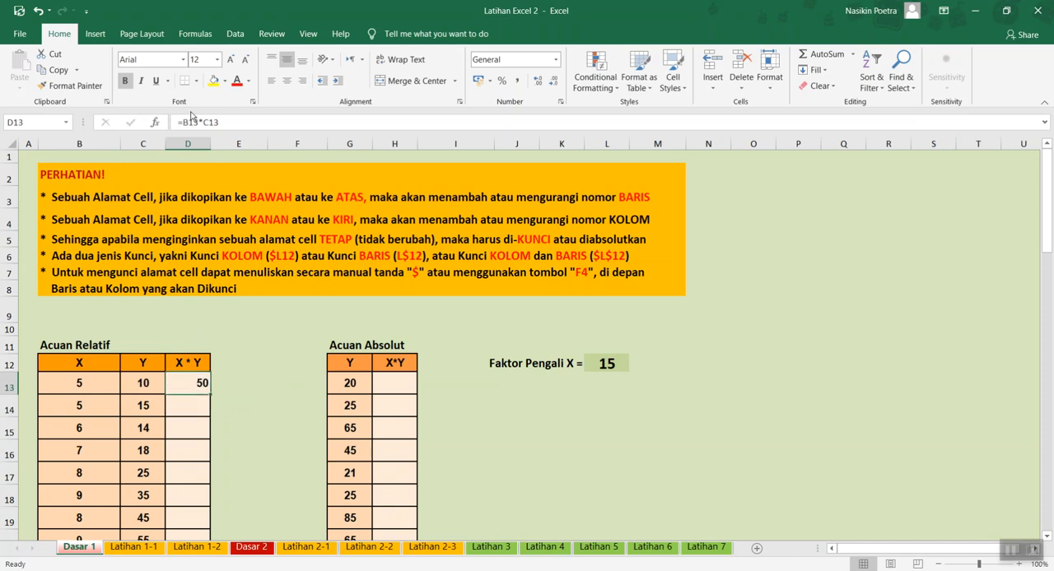
scroll(245, 275, "down", 3)
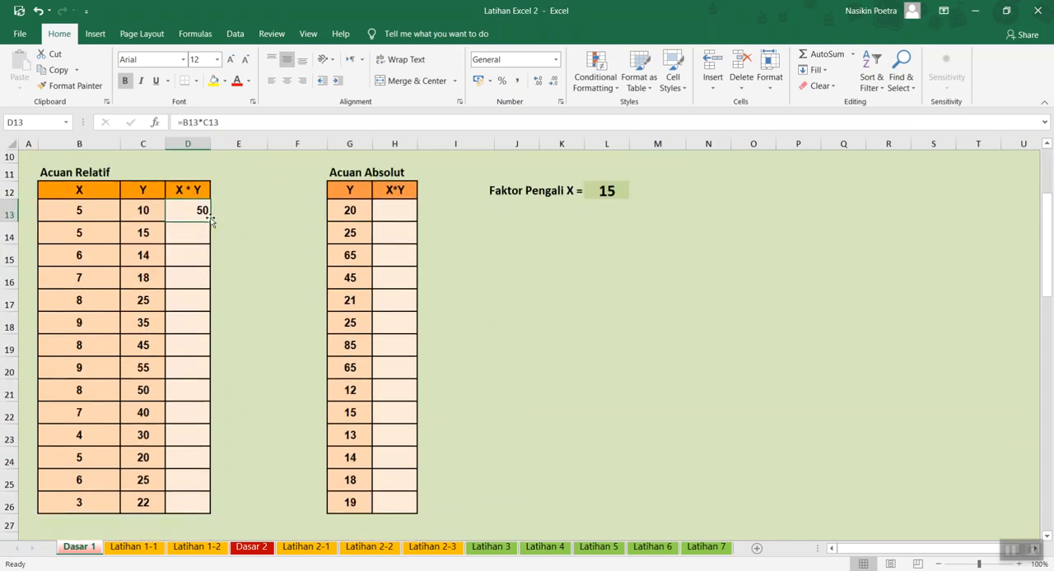
left_click_drag(210, 220, 188, 520)
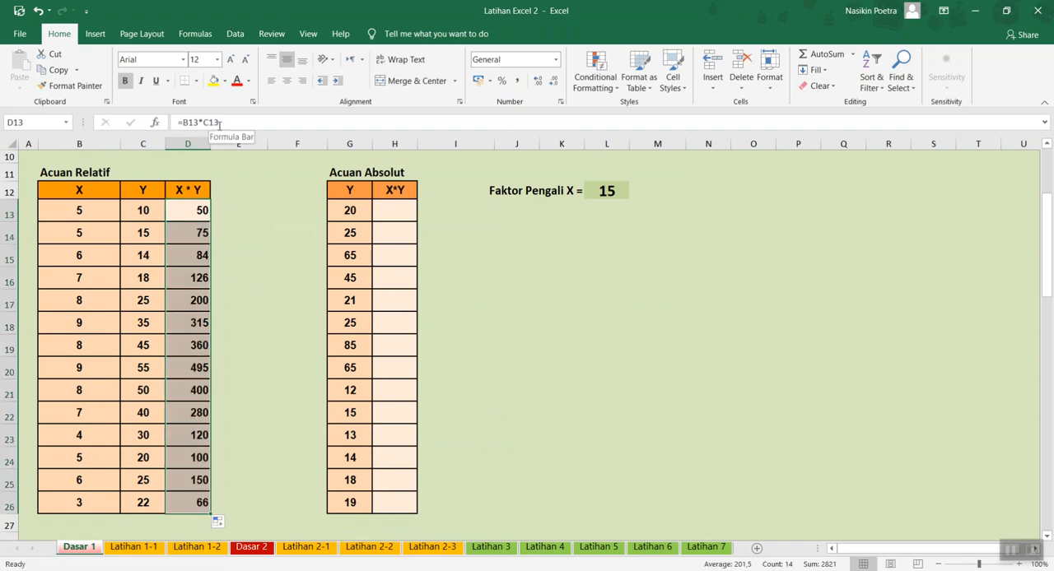
- Examine how the cell references changed in the copied formulas in D14 and D15, and view the horizontal table below
left_click(193, 232)
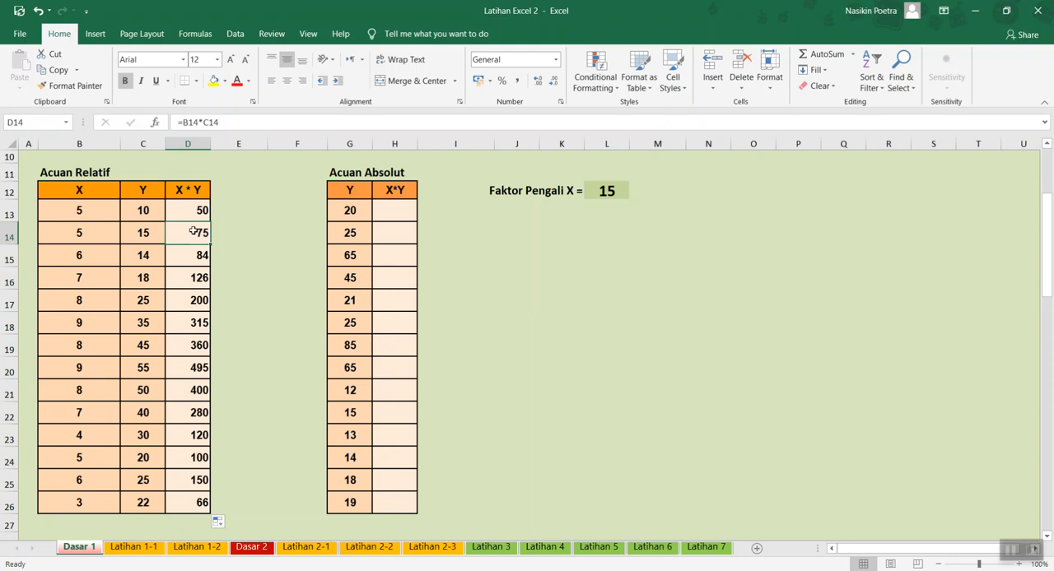
left_click(190, 255)
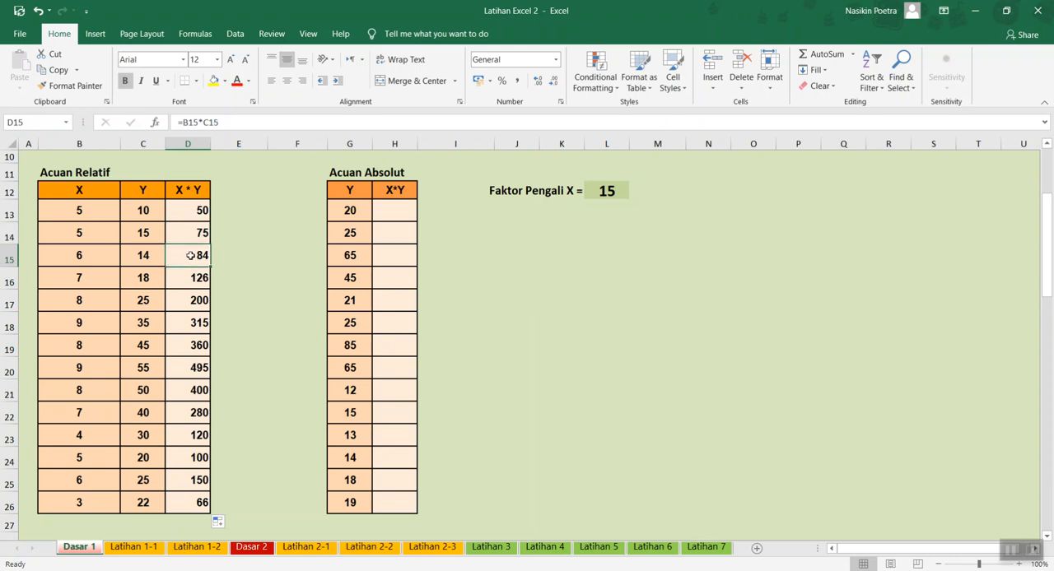
scroll(196, 424, "down", 1)
scroll(195, 430, "down", 1)
scroll(195, 430, "up", 1)
scroll(194, 430, "down", 1)
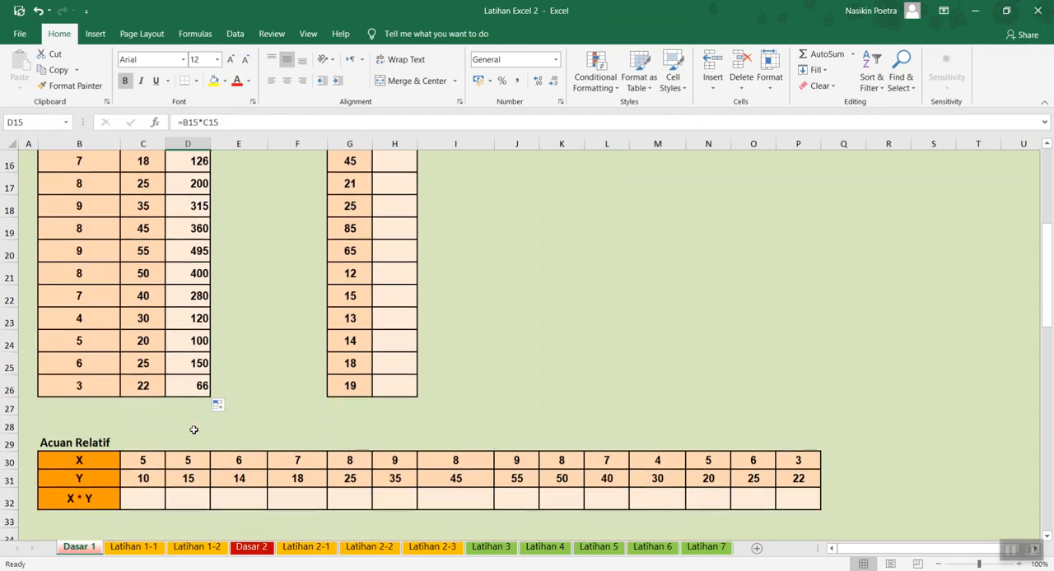
- Build a formula in H13 of the Acuan Absolut table multiplying G13 by the Faktor Pengali cell, locked as $L$12
scroll(193, 429, "up", 3)
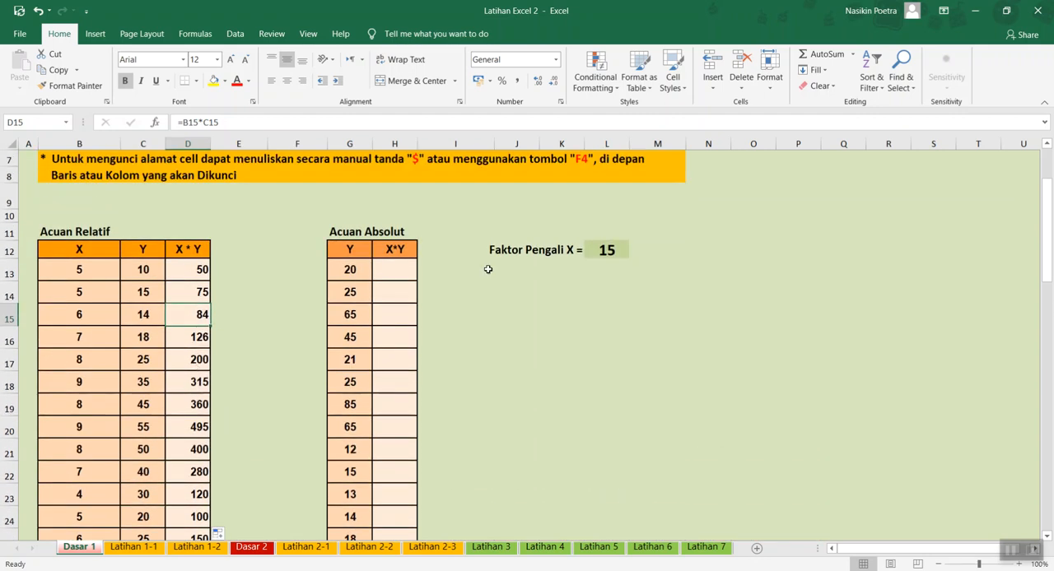
scroll(484, 270, "up", 1)
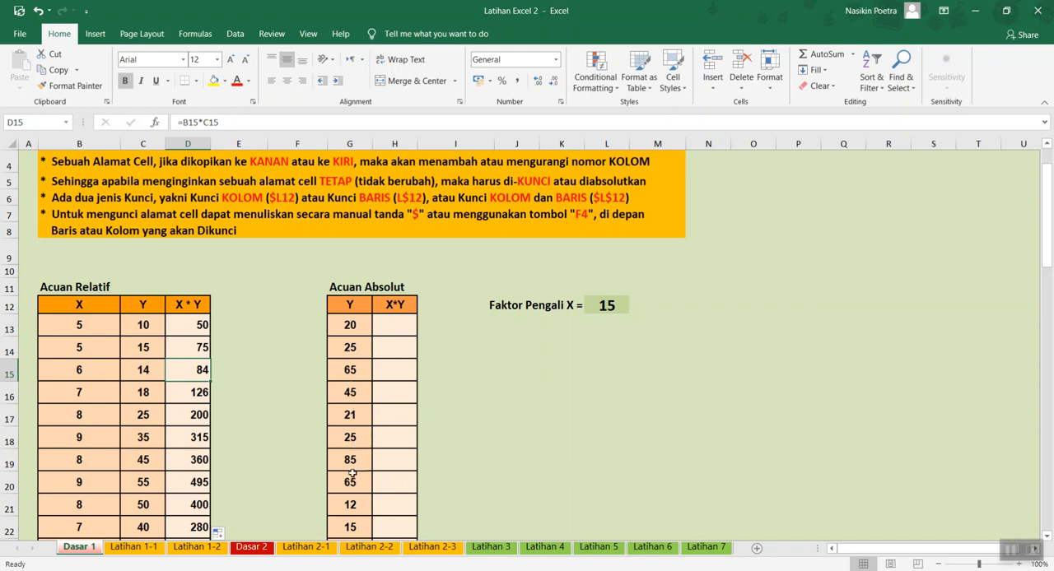
left_click(602, 310)
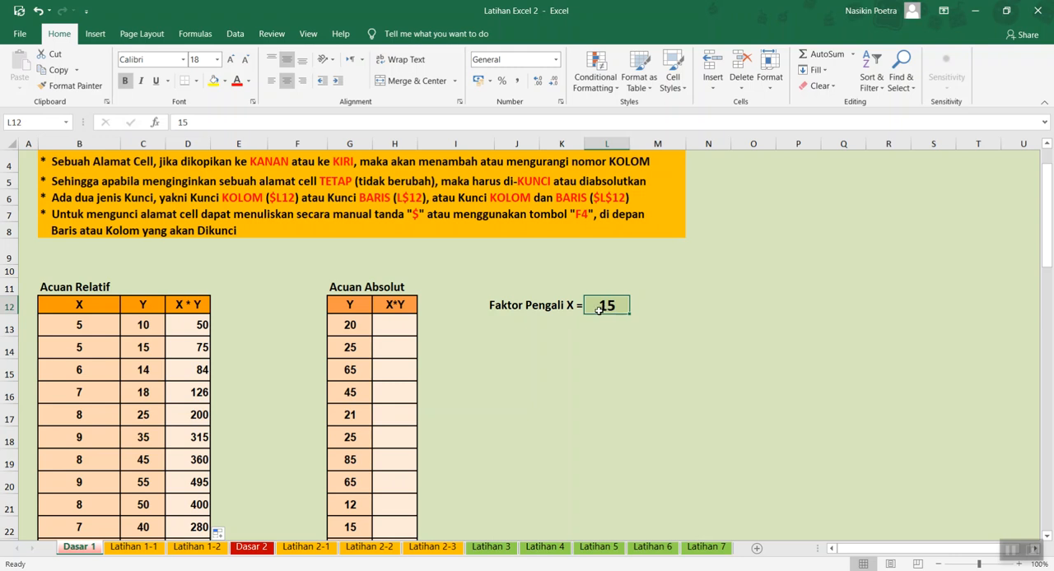
left_click(380, 326)
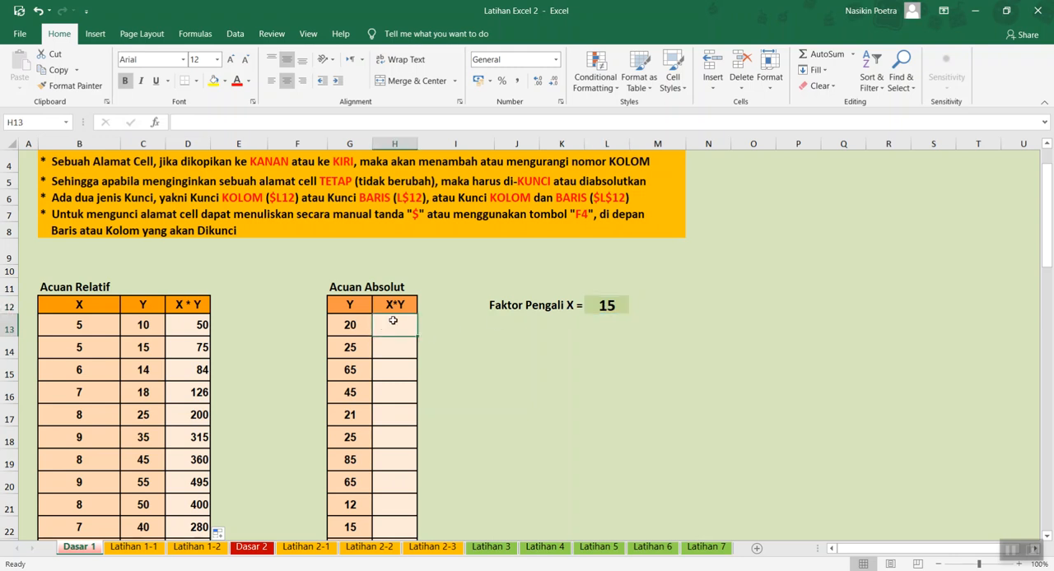
type("=")
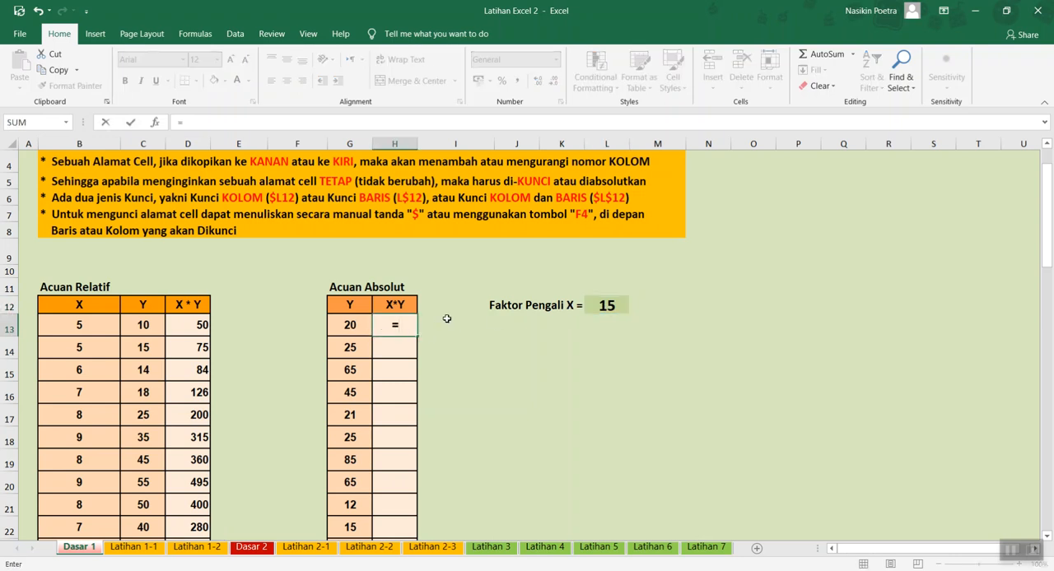
left_click(350, 326)
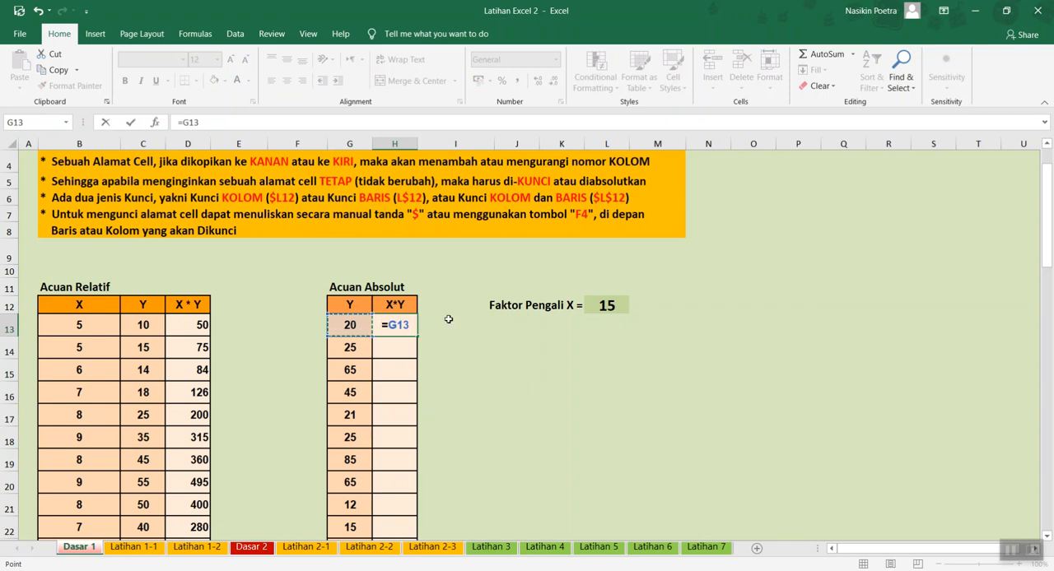
type("*")
left_click(616, 306)
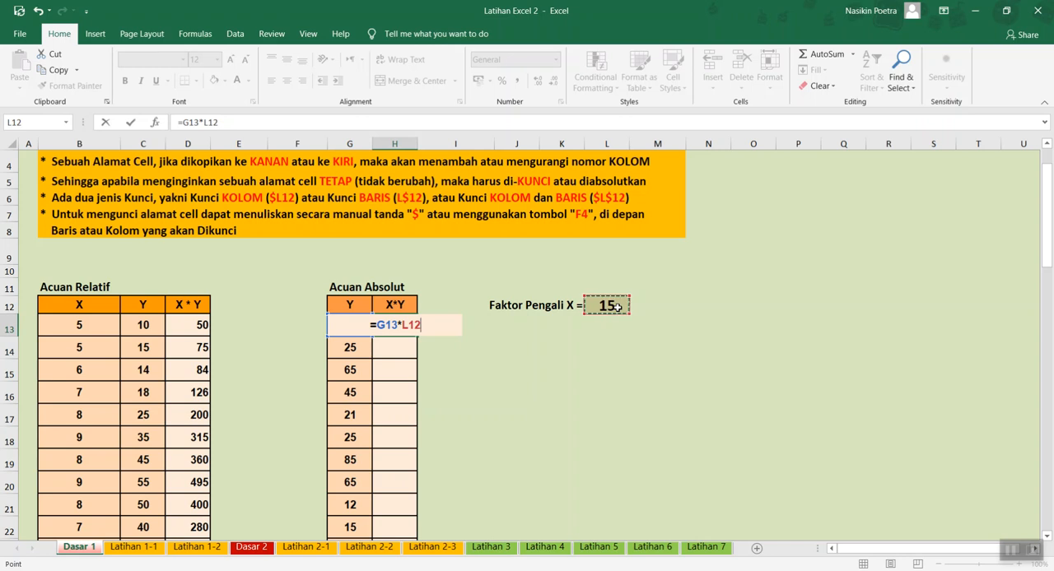
key("F4")
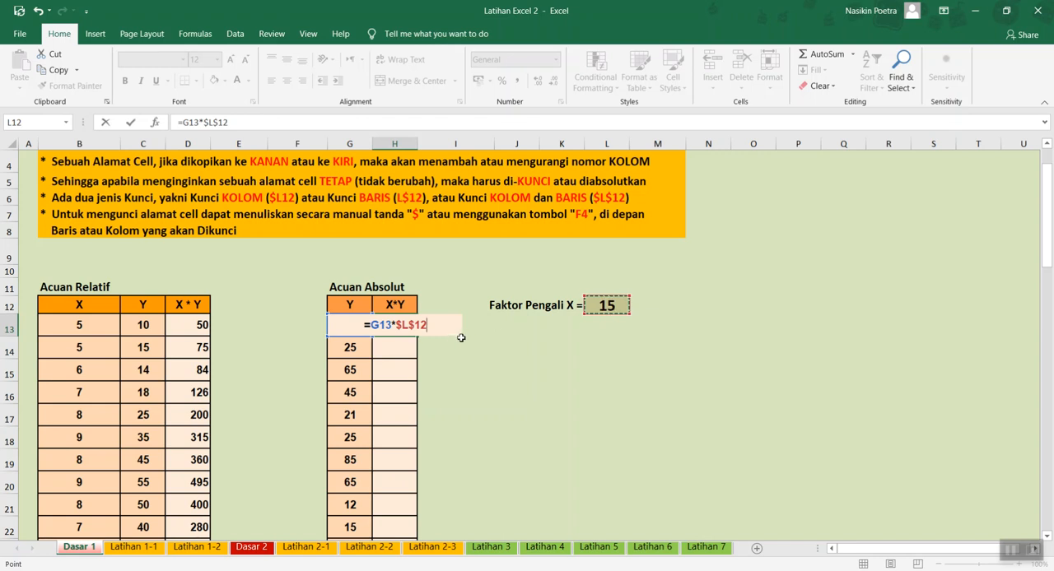
- Cycle the L12 reference through its locking variants back to $L$12 and commit the formula =G13*$L$12
key("F4")
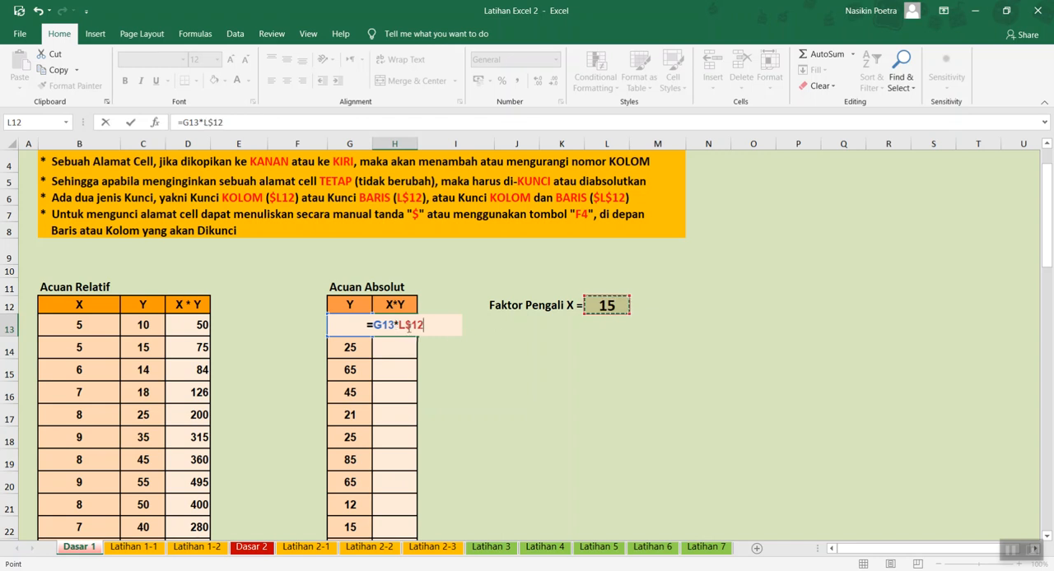
key("F4")
key("F4")
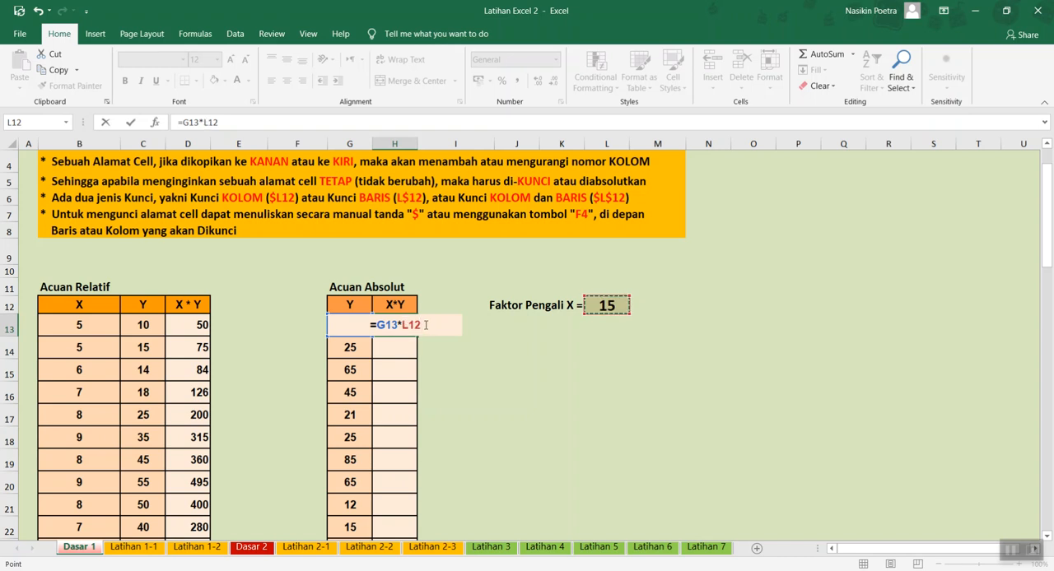
key("F4")
key("Return")
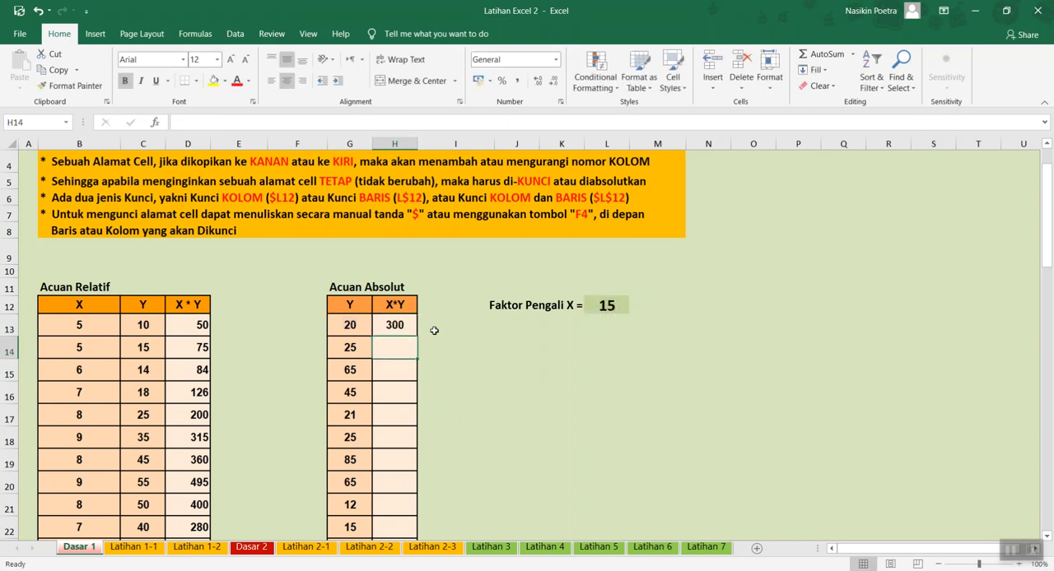
- Copy the formula in H13 down the X*Y column to H26
left_click(397, 325)
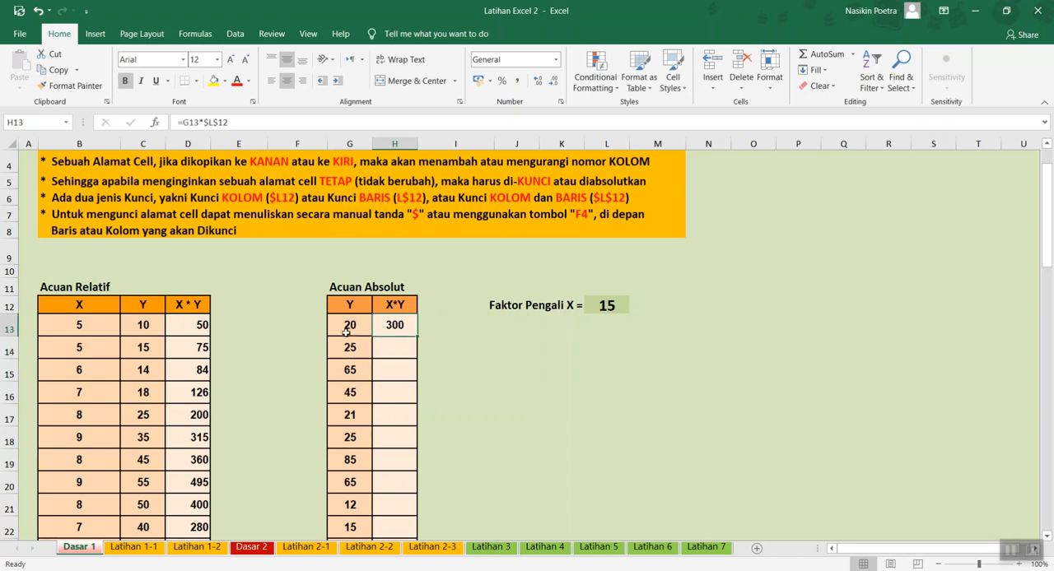
left_click_drag(416, 337, 393, 510)
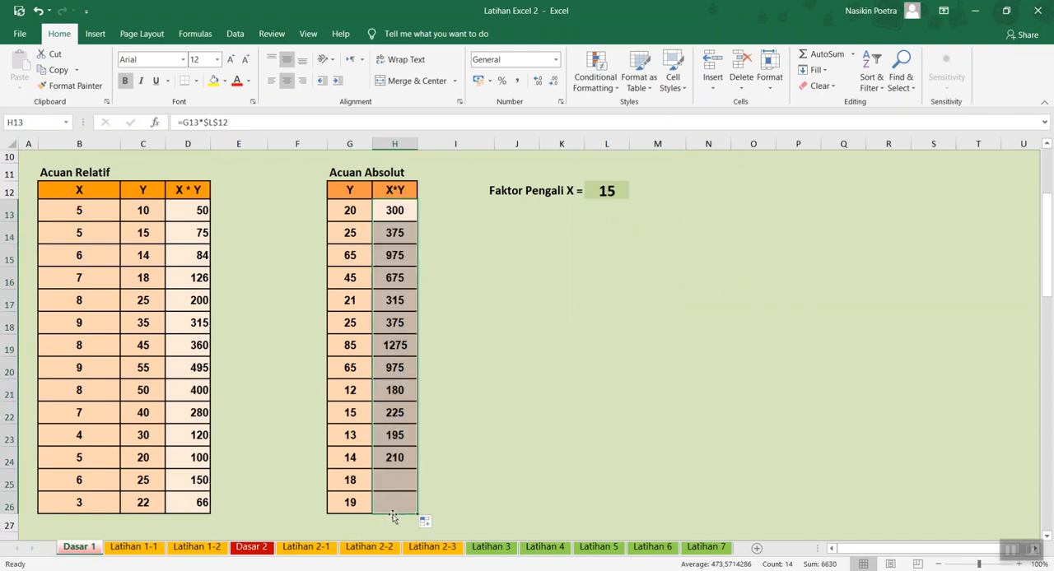
- Compare the formulas in H14, H15 and H13 to check which reference shifts and which stays locked
left_click(351, 233)
left_click(393, 234)
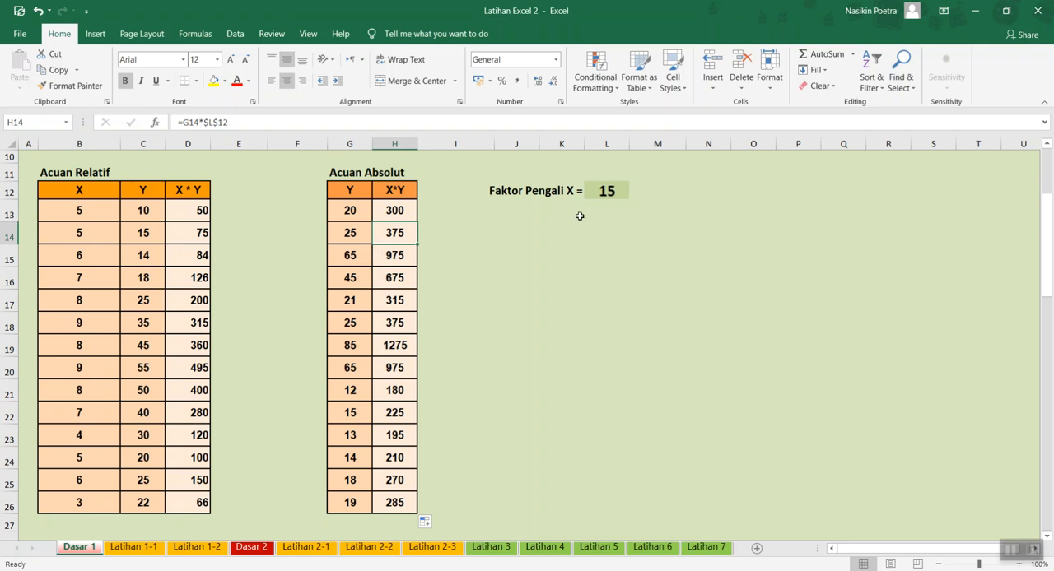
left_click(396, 258)
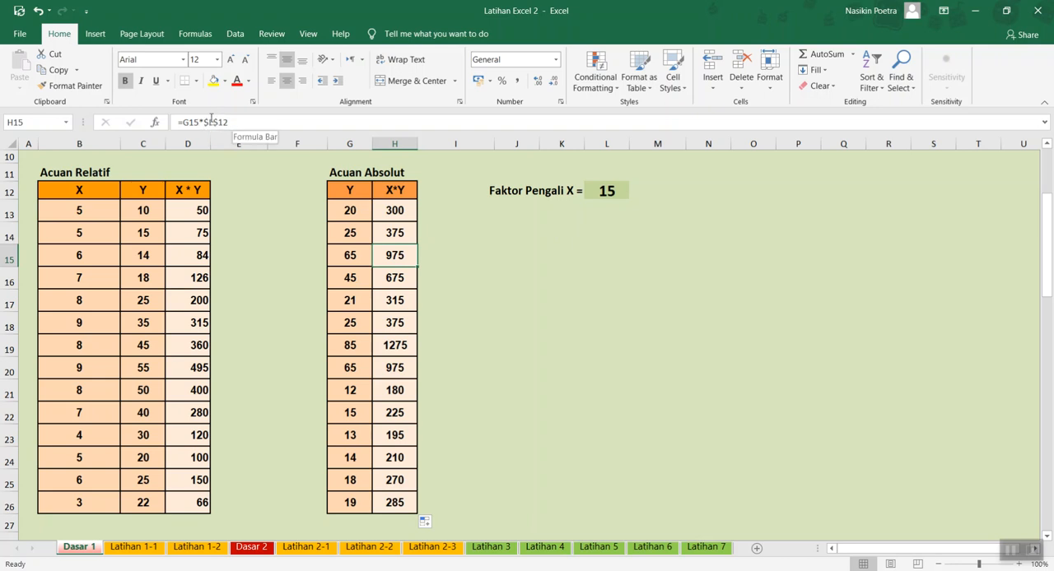
scroll(371, 284, "up", 2)
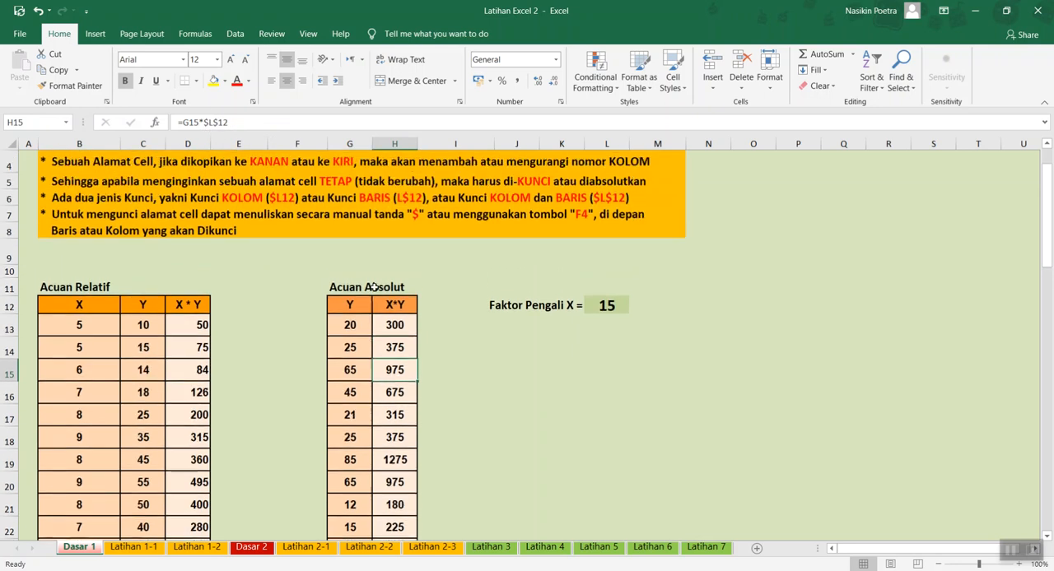
scroll(373, 286, "down", 2)
left_click(395, 210)
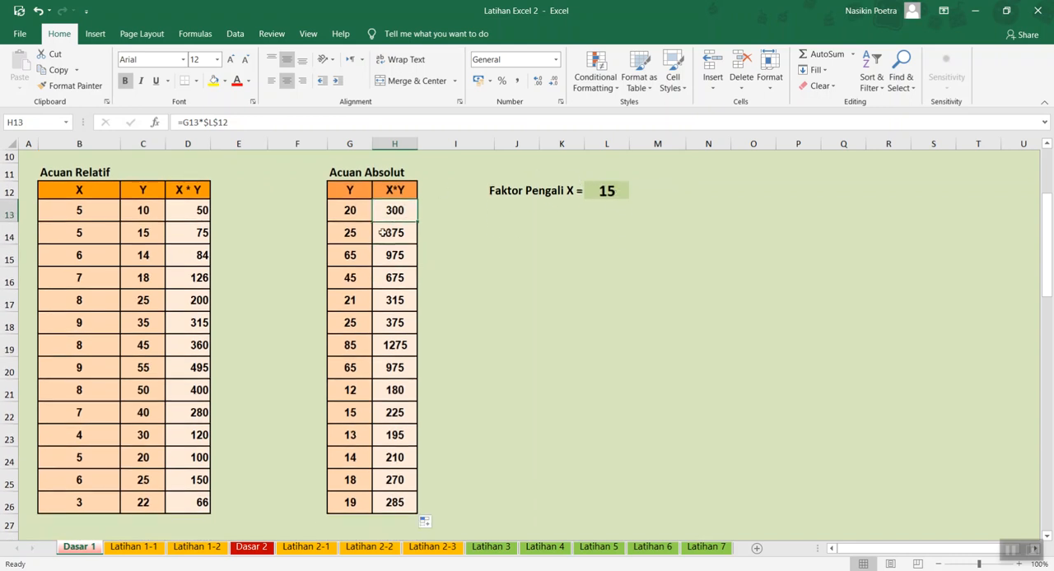
scroll(384, 234, "down", 3)
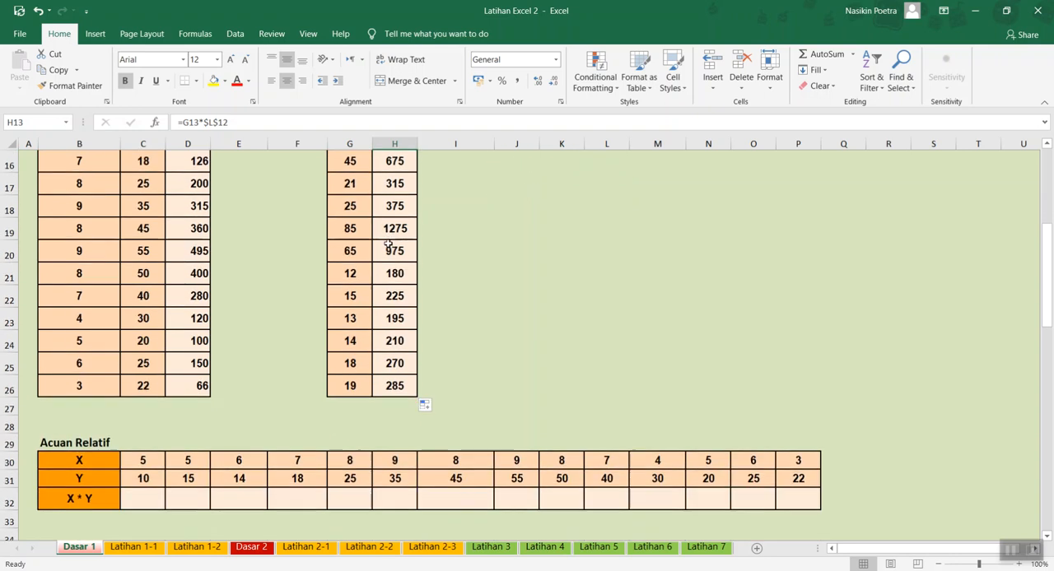
- Enter =C30*C31 in C32 of the horizontal Acuan Relatif table and copy it across the X*Y row to P32
scroll(389, 245, "down", 1)
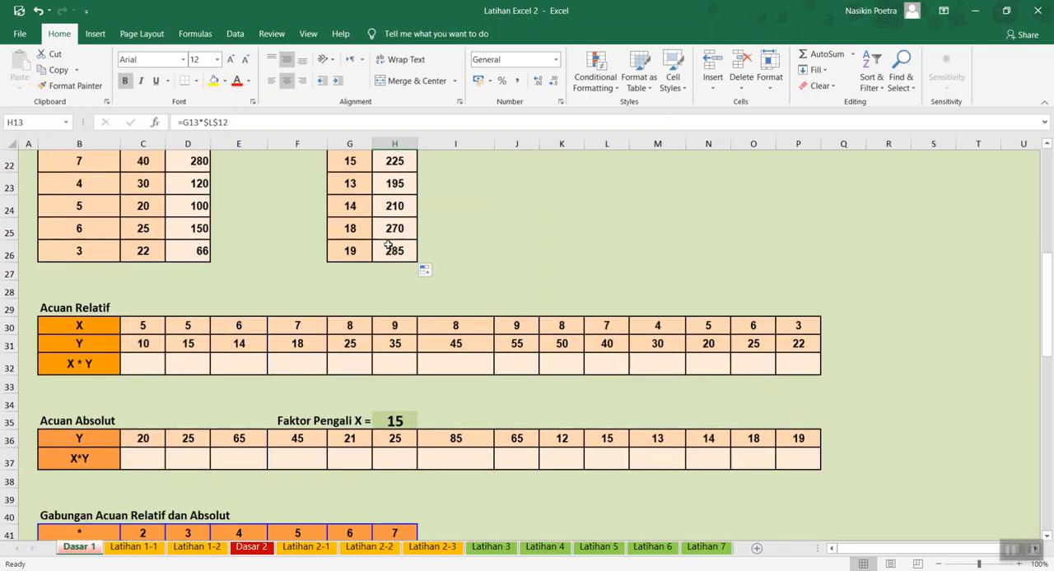
scroll(388, 245, "up", 5)
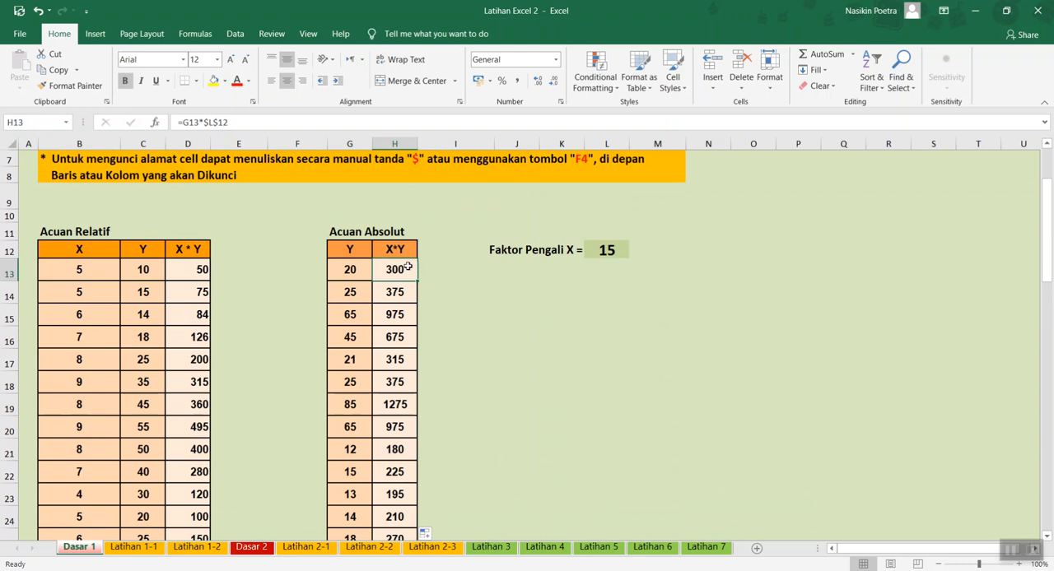
scroll(408, 266, "down", 1)
scroll(408, 266, "down", 5)
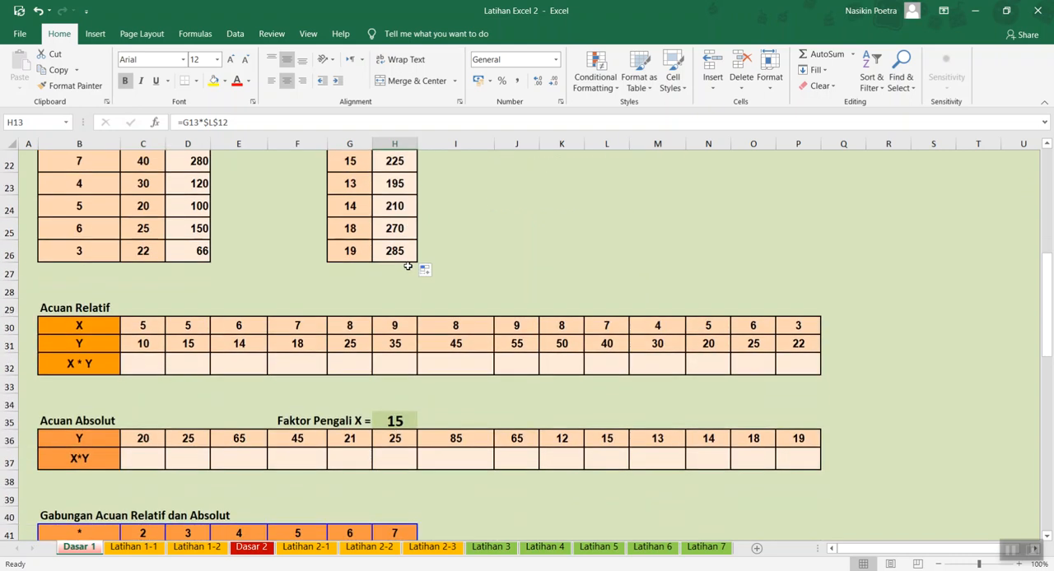
left_click(144, 368)
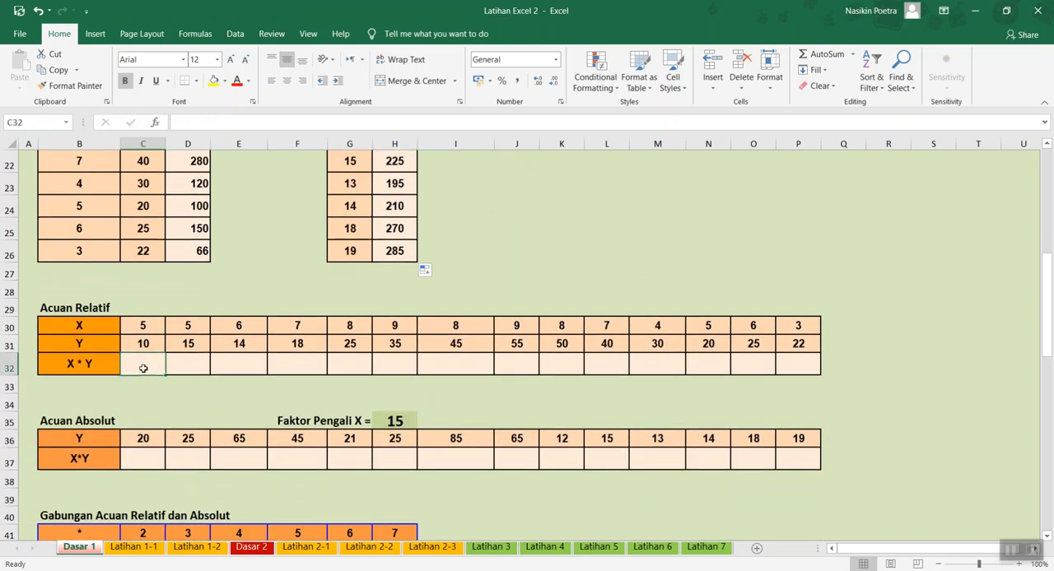
type("=")
key("Up")
key("Up")
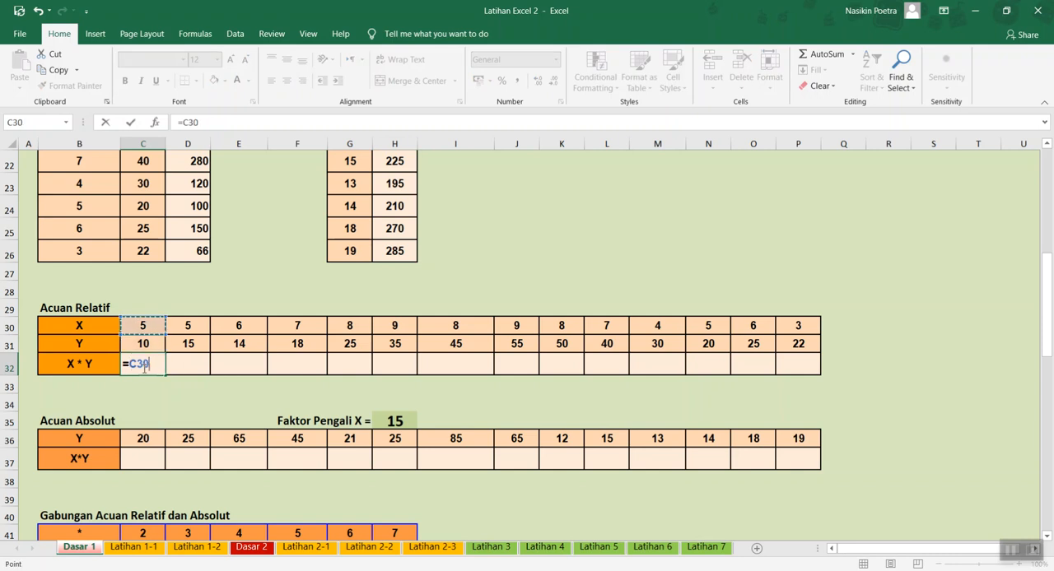
type("*")
key("Up")
key("Return")
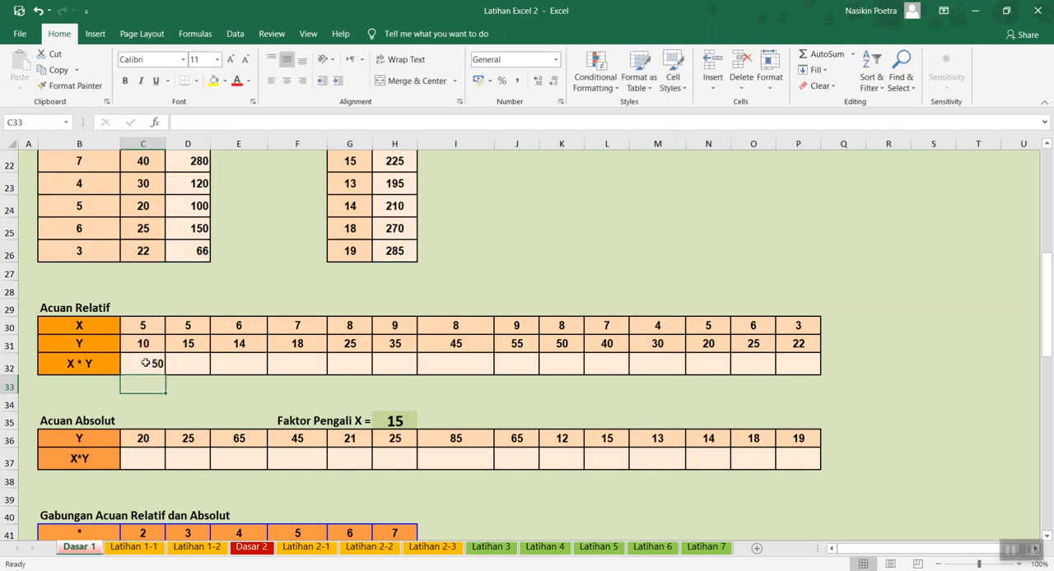
left_click(157, 365)
left_click_drag(162, 376, 810, 356)
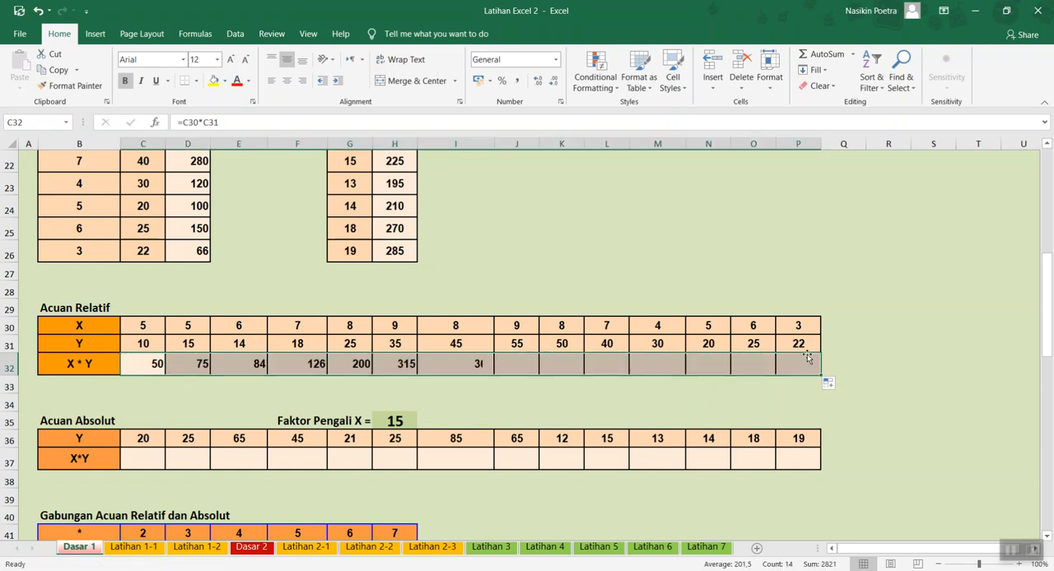
left_click(136, 454)
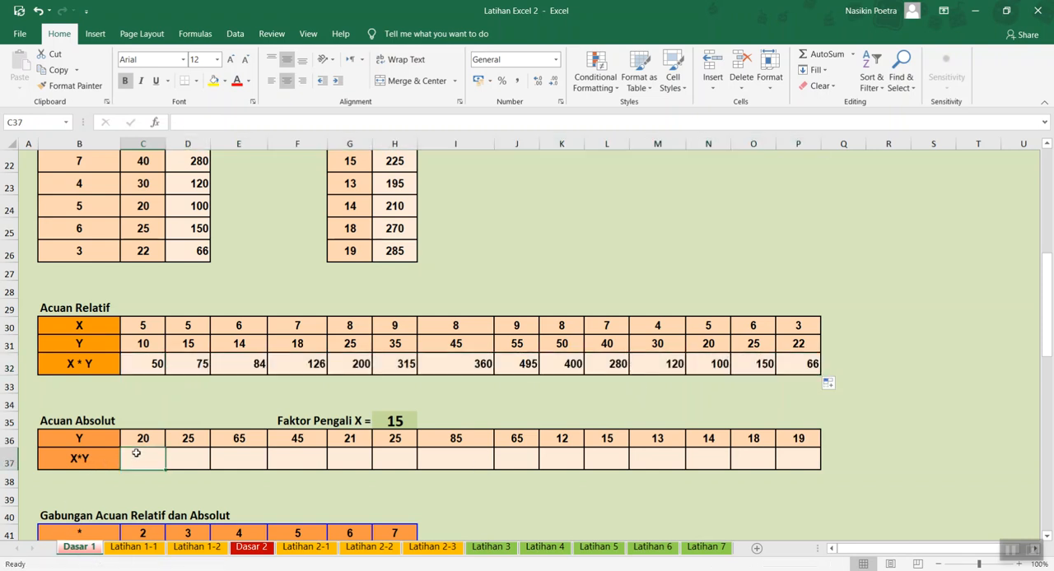
type("=")
left_click(140, 438)
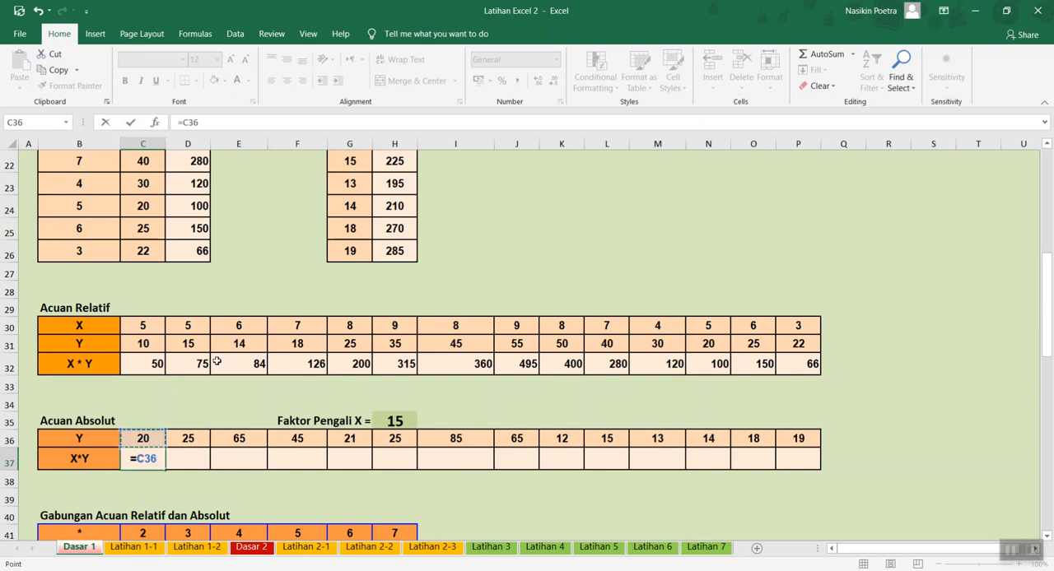
left_click(402, 421)
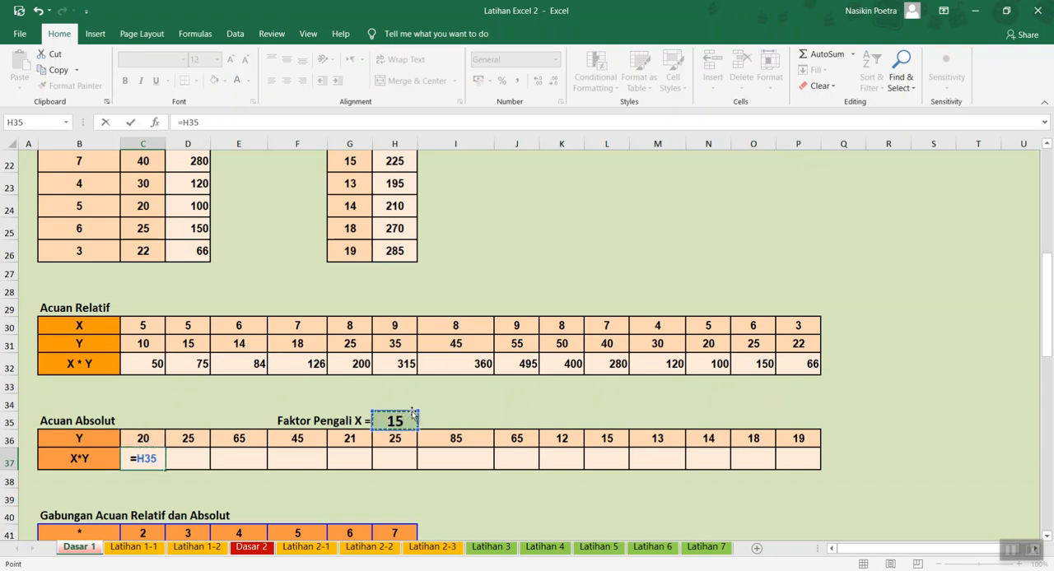
key("Escape")
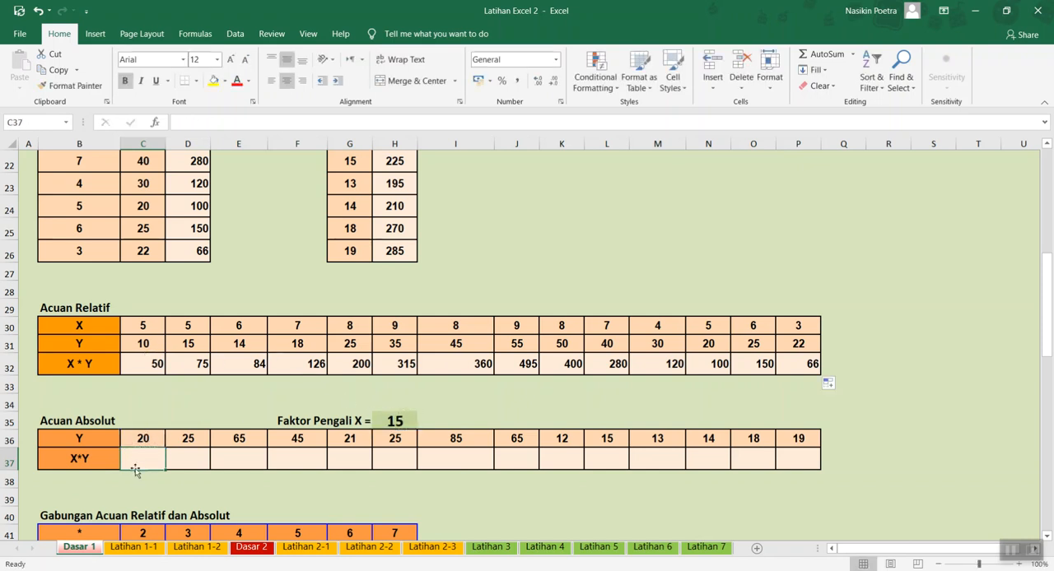
- Enter =C36*$H$35 in C37 of the horizontal Acuan Absolut table and copy it across the X*Y row to P37
type("=")
key("Up")
type("*")
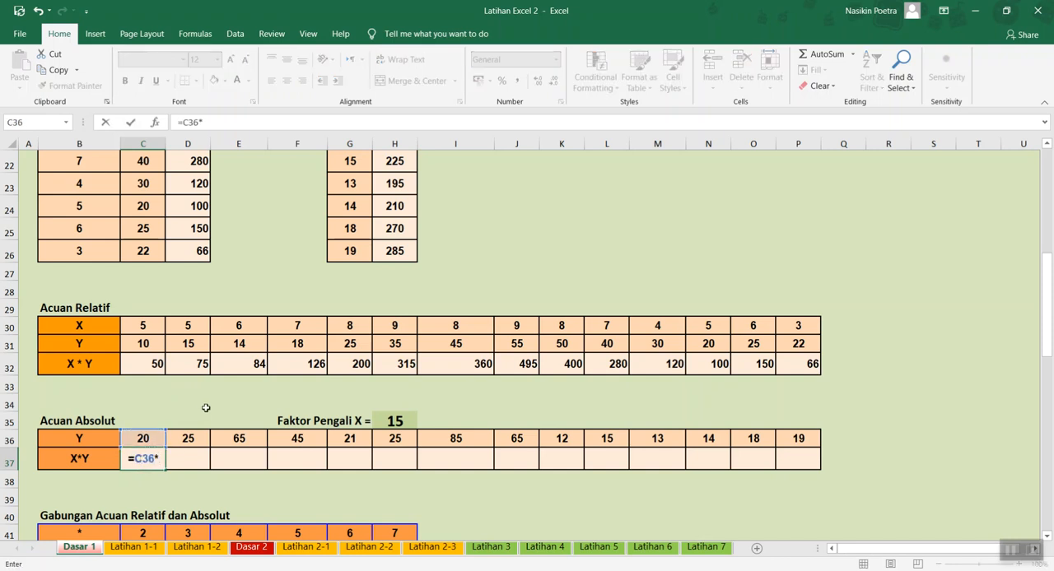
left_click(386, 422)
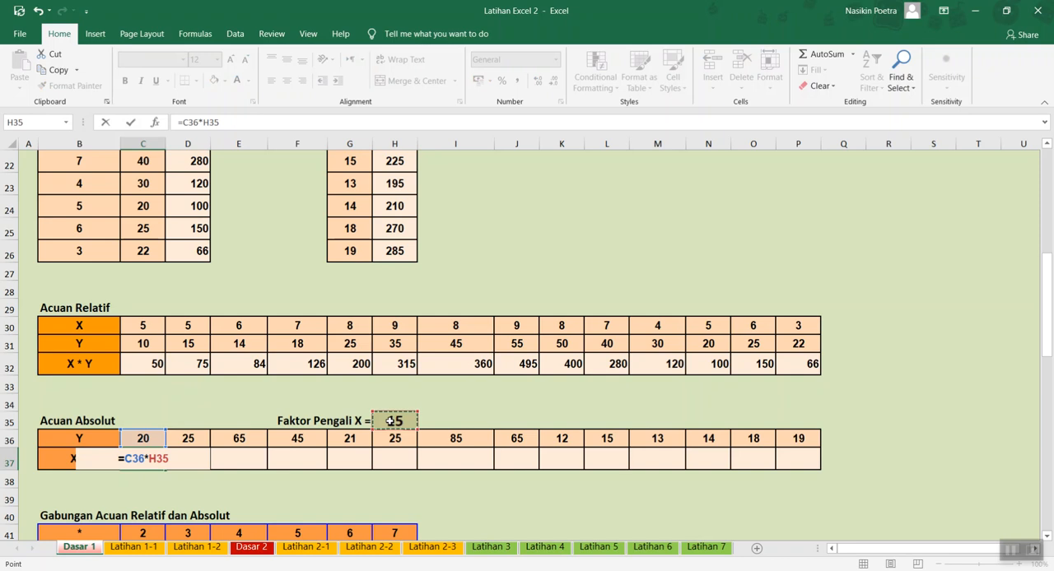
key("F4")
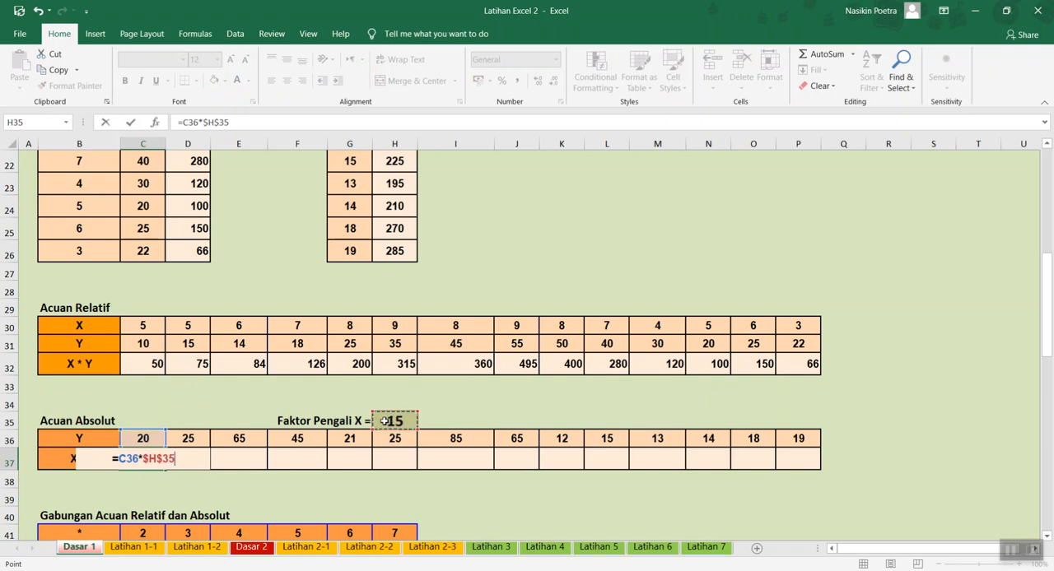
key("Return")
key("Up")
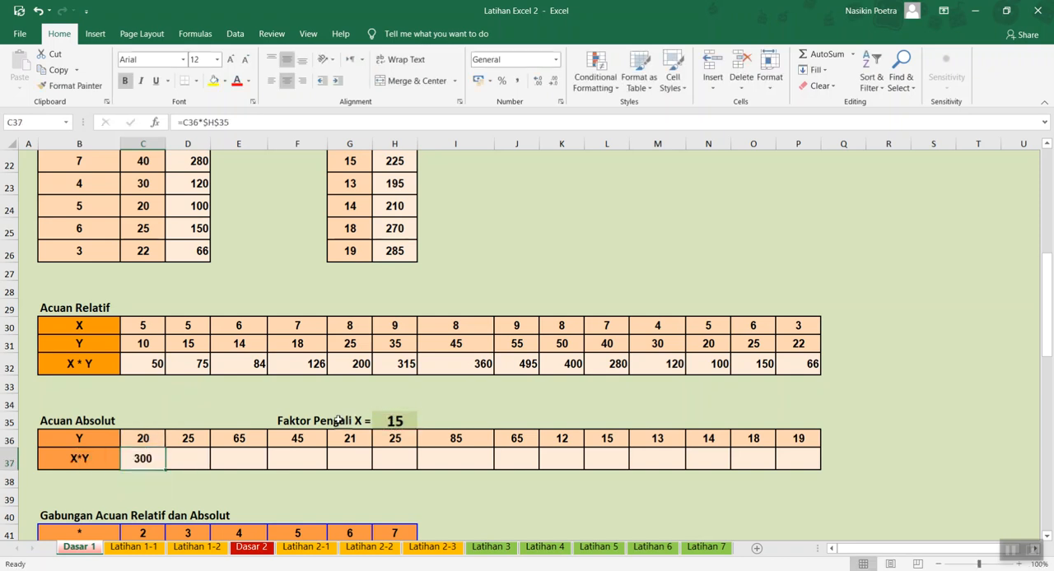
left_click_drag(165, 468, 820, 469)
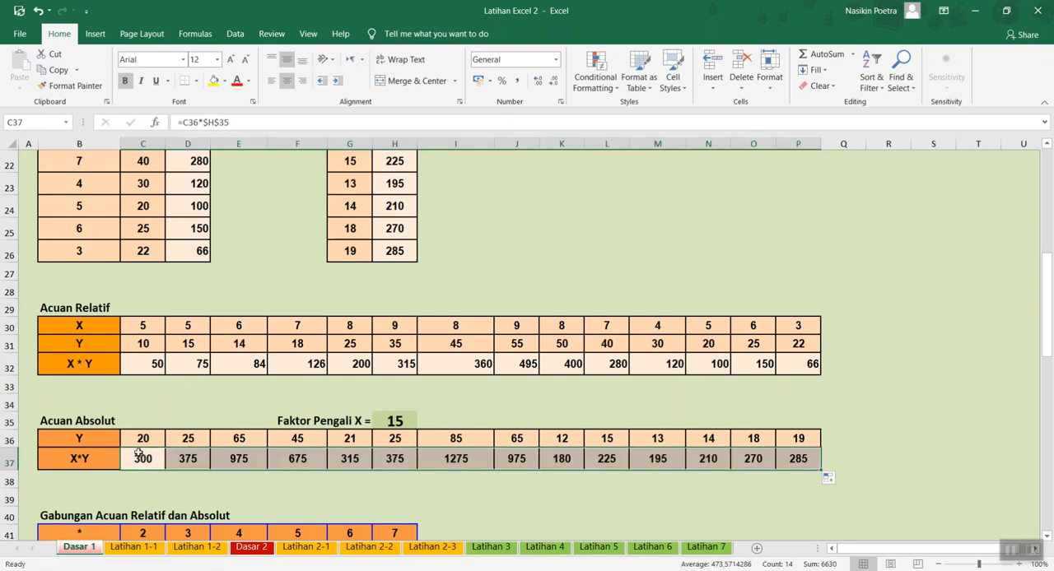
left_click(139, 459)
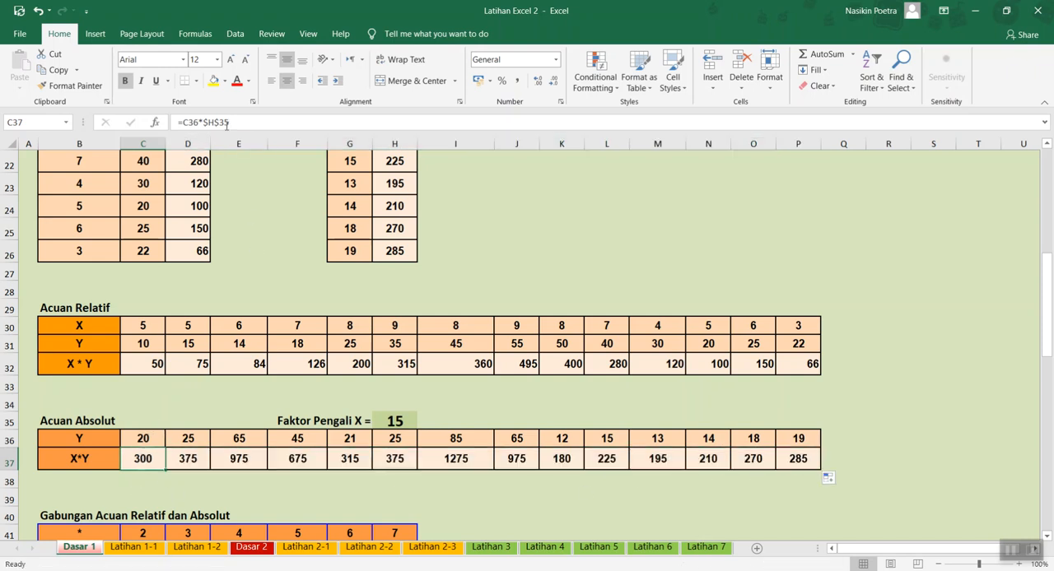
scroll(357, 362, "down", 4)
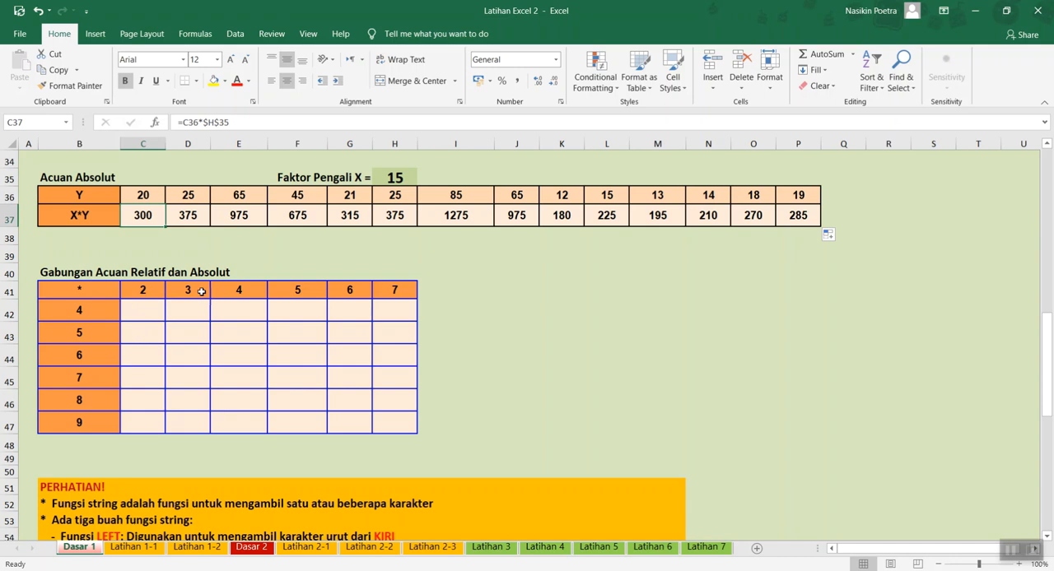
left_click(152, 306)
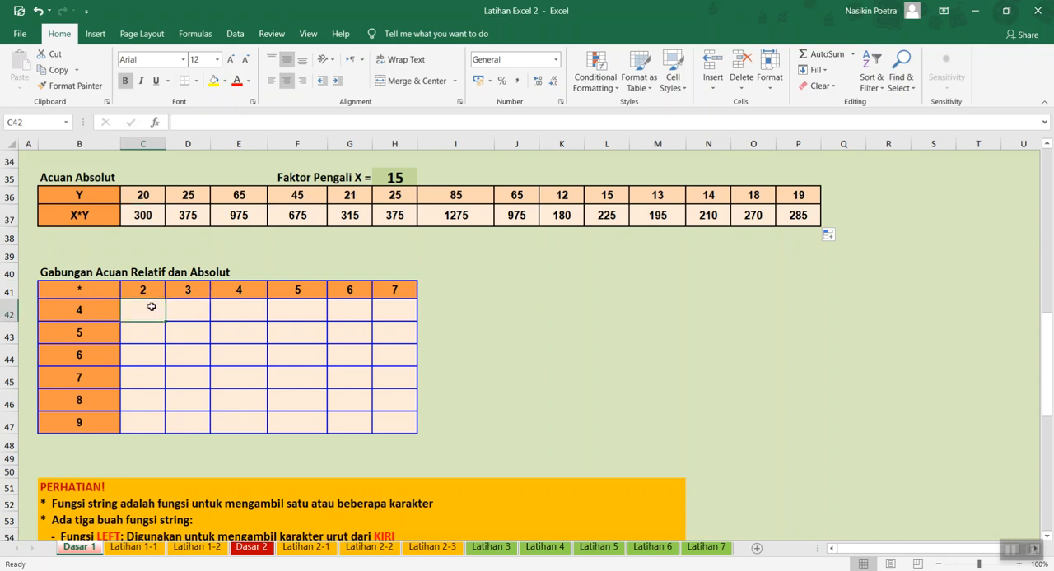
type("=")
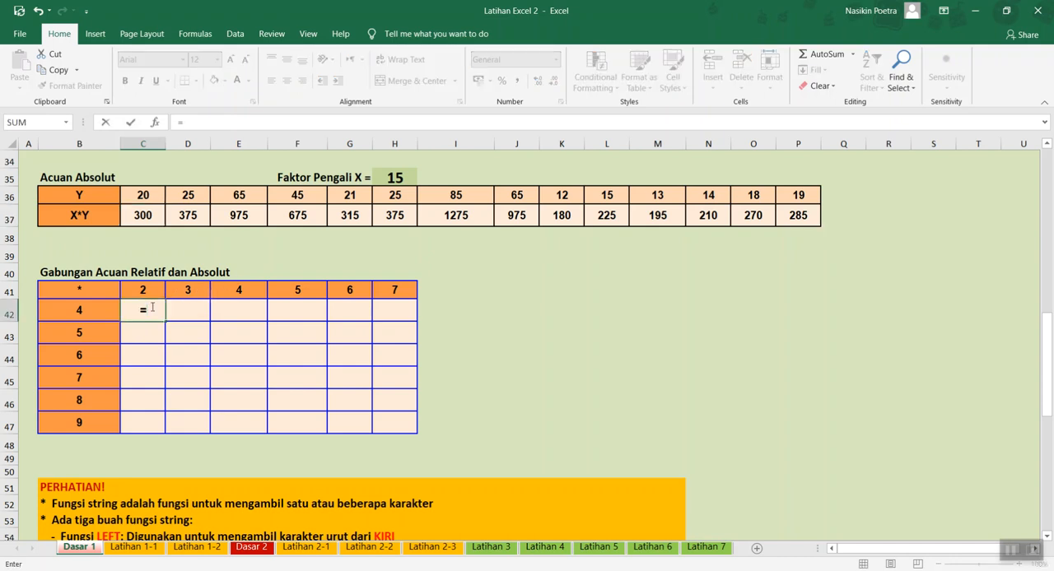
key("Up")
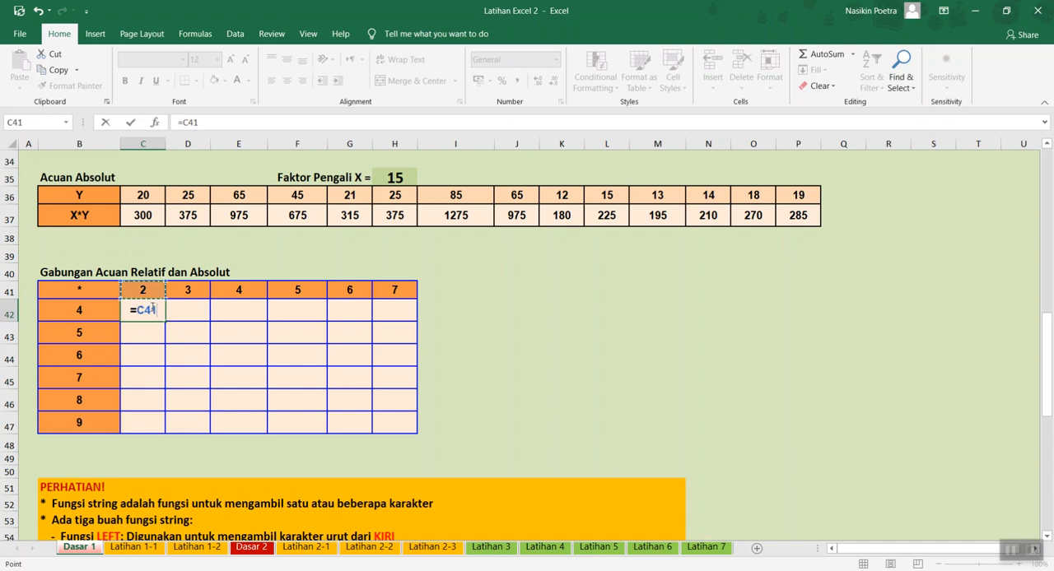
type("*")
key("Escape")
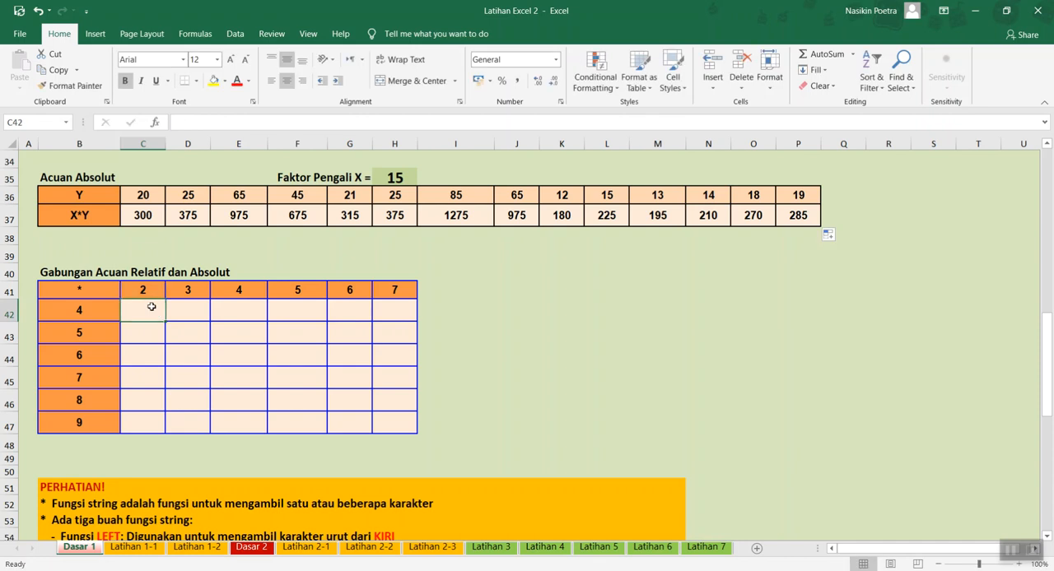
- Enter =$B42*C41 in C42 of the Gabungan Acuan Relatif dan Absolut table, locking only the column of the B42 reference
type("=")
key("Left")
type("*")
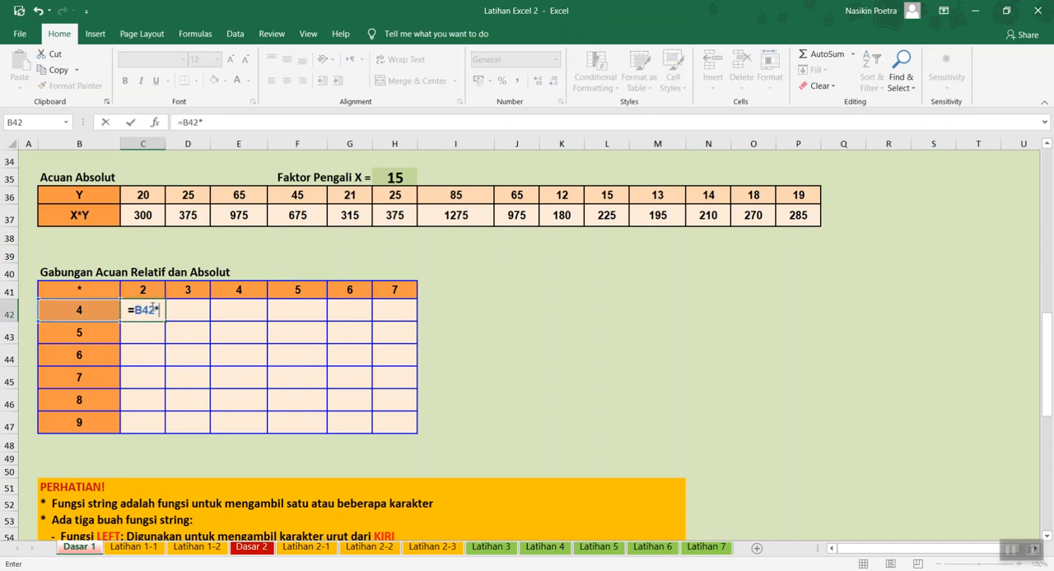
key("Up")
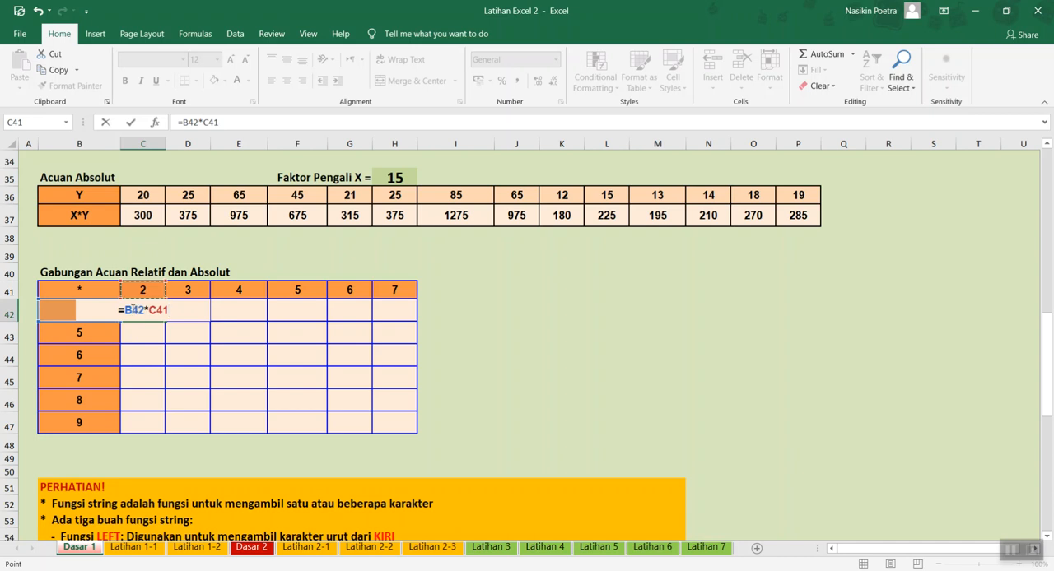
left_click(134, 312)
key("F4")
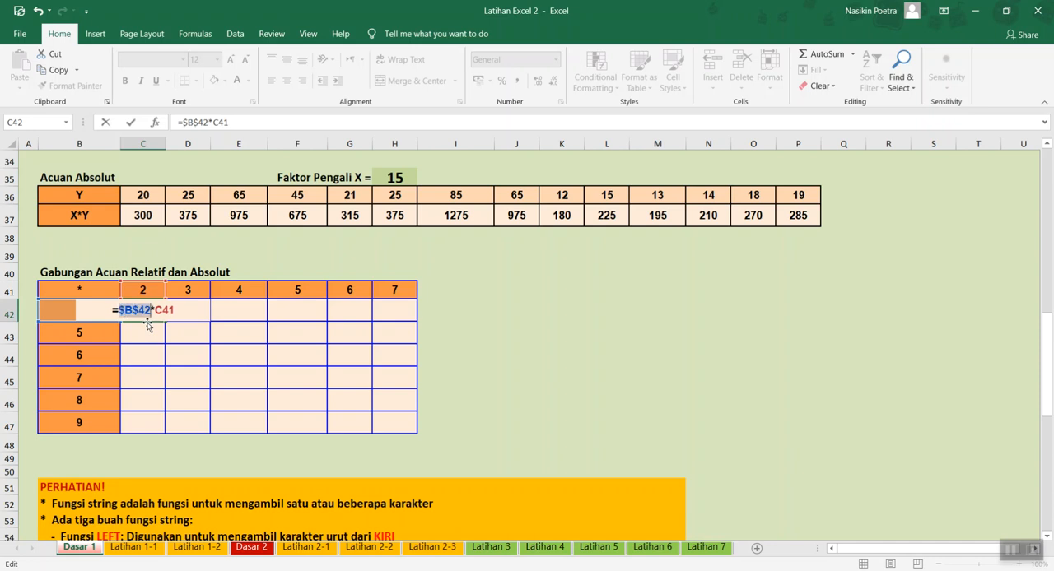
key("F4")
key("F4")
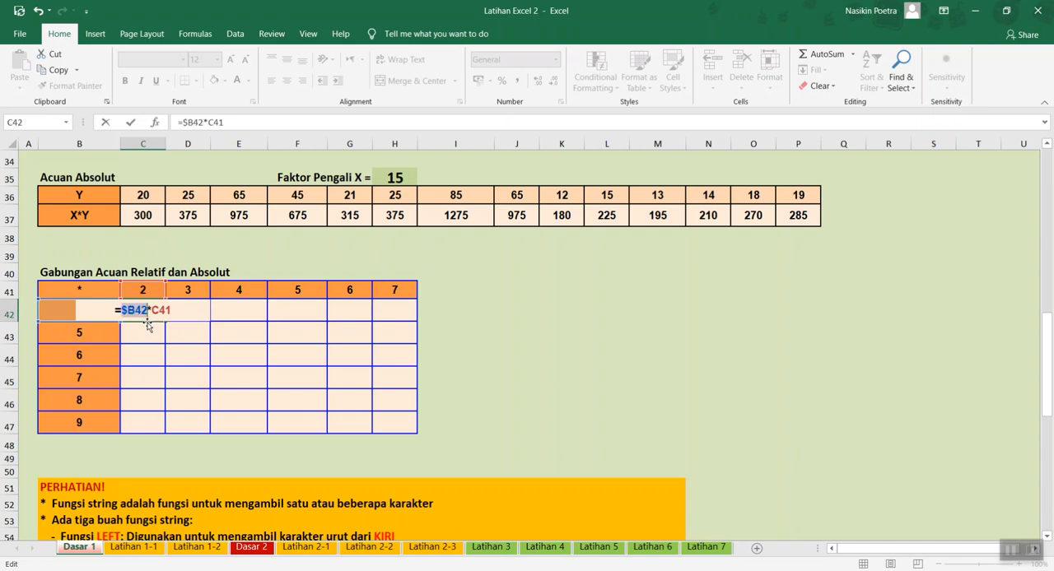
key("Return")
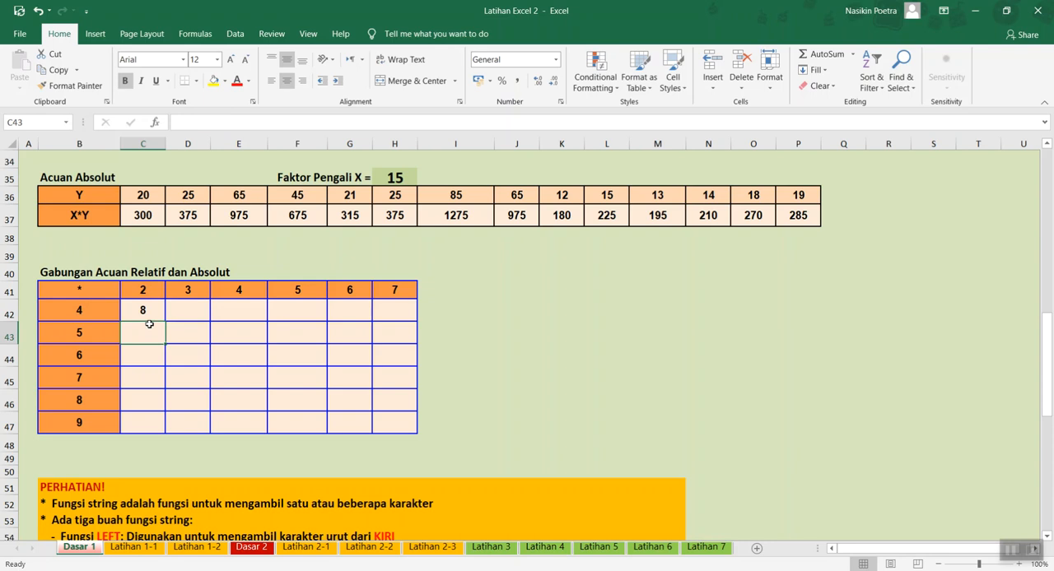
- Try copying the C42 formula down the first column to C47 and check the references it uses
left_click(149, 318)
left_click_drag(165, 322, 153, 431)
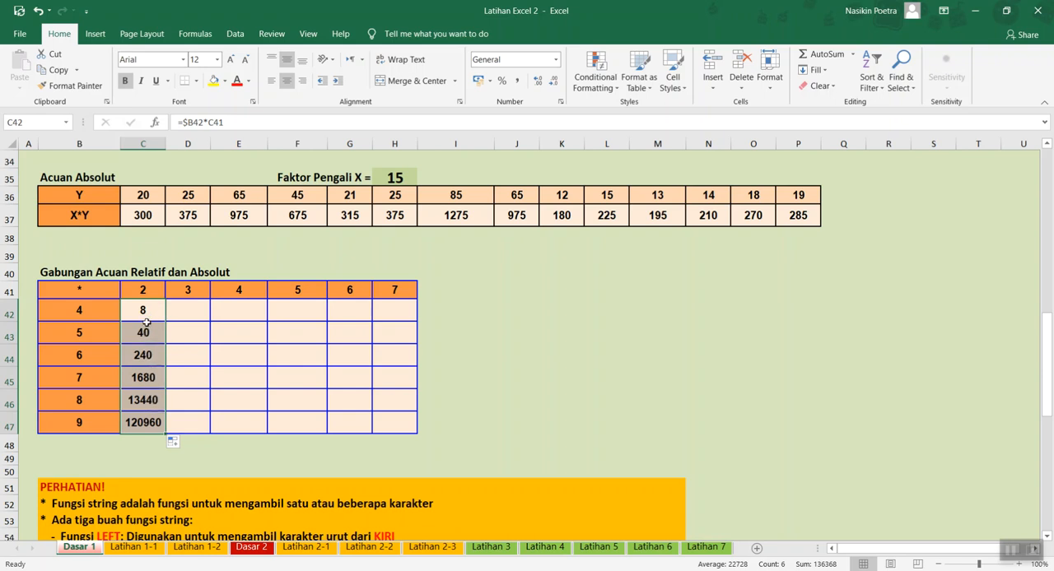
left_click(146, 310)
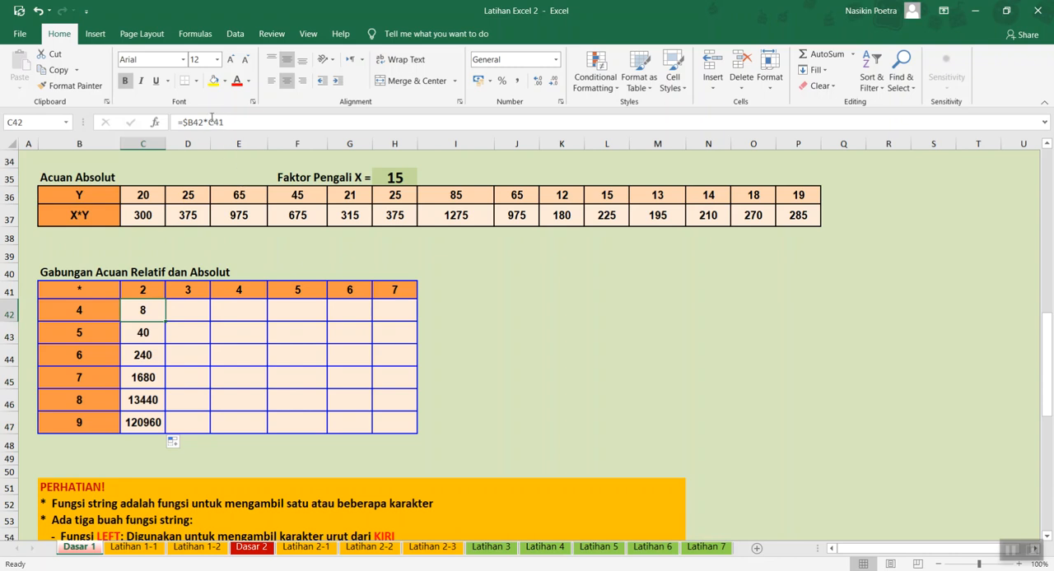
left_click(214, 122)
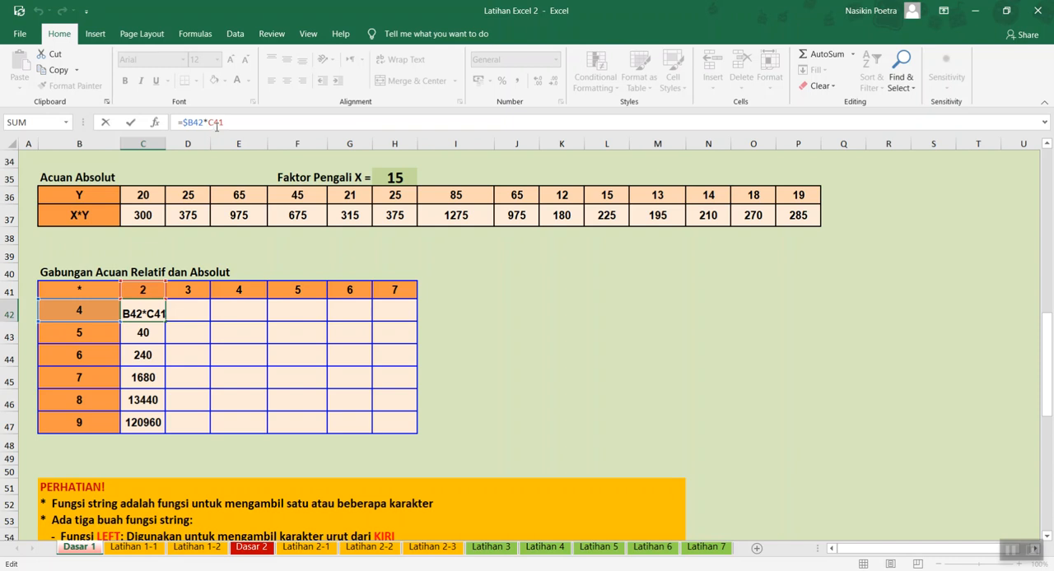
left_click(150, 313)
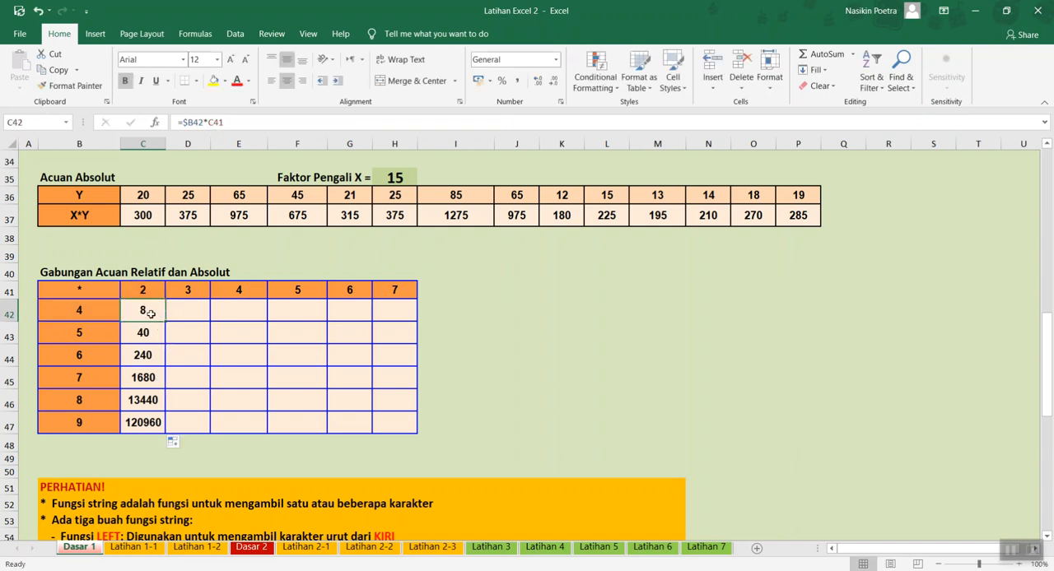
- Change the C42 formula to =$B42*$C$41 and copy it down the column to C47
left_click(214, 122)
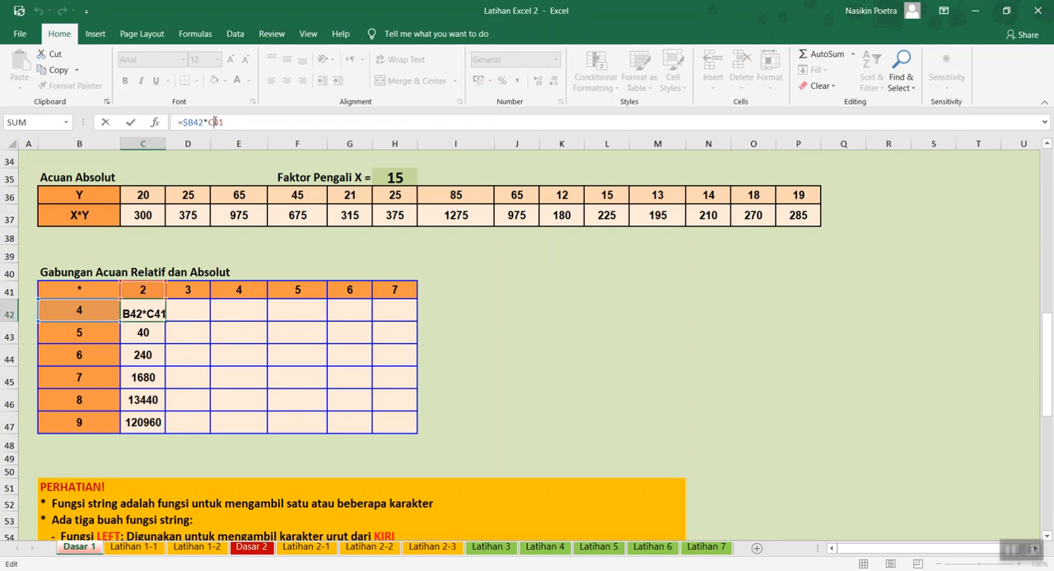
key("F4")
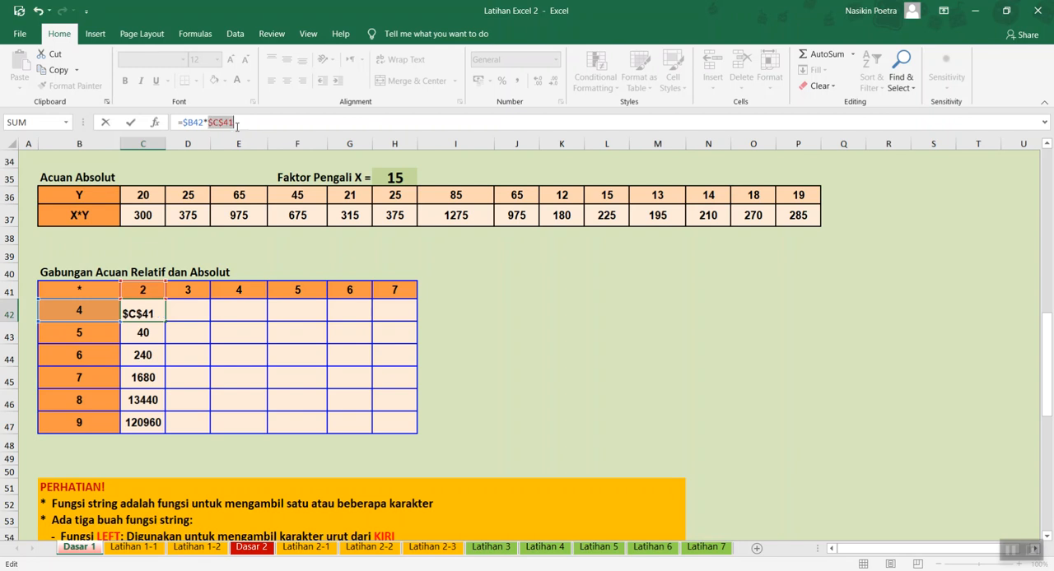
key("Return")
key("Up")
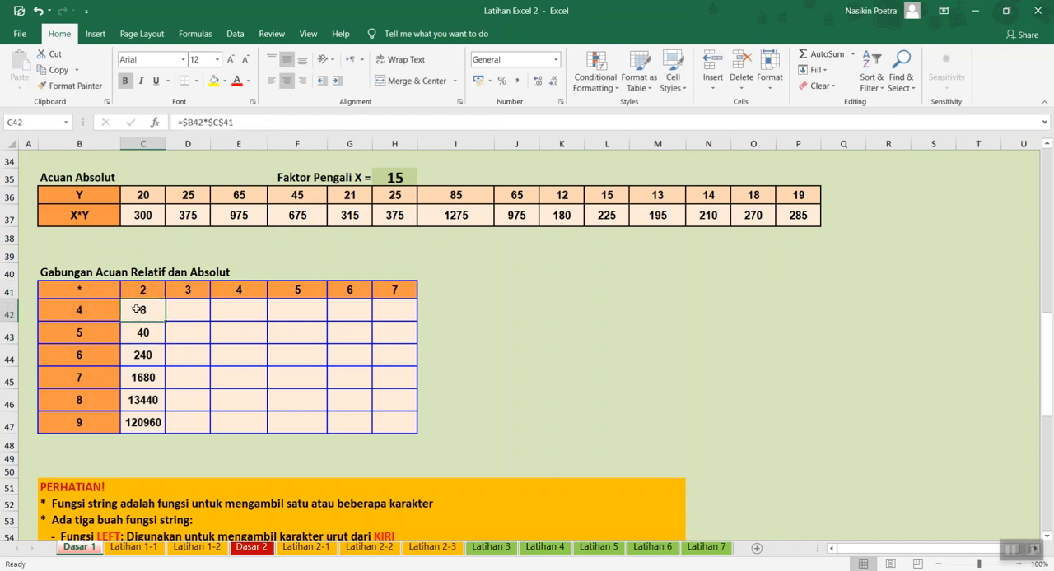
left_click_drag(165, 321, 150, 436)
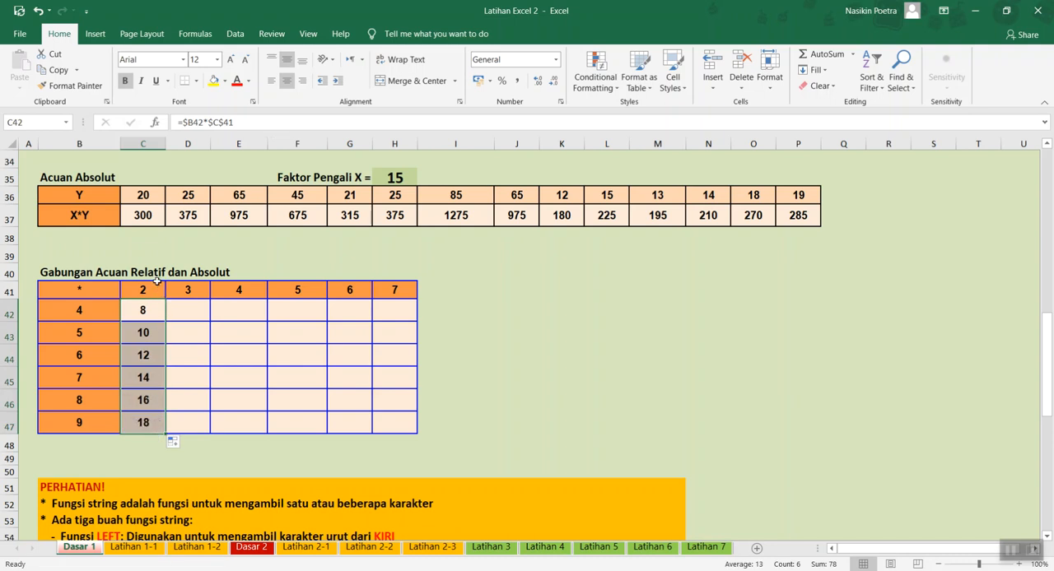
- Try copying the C42 formula across the row to H42 and check the references used in D42
left_click(158, 311)
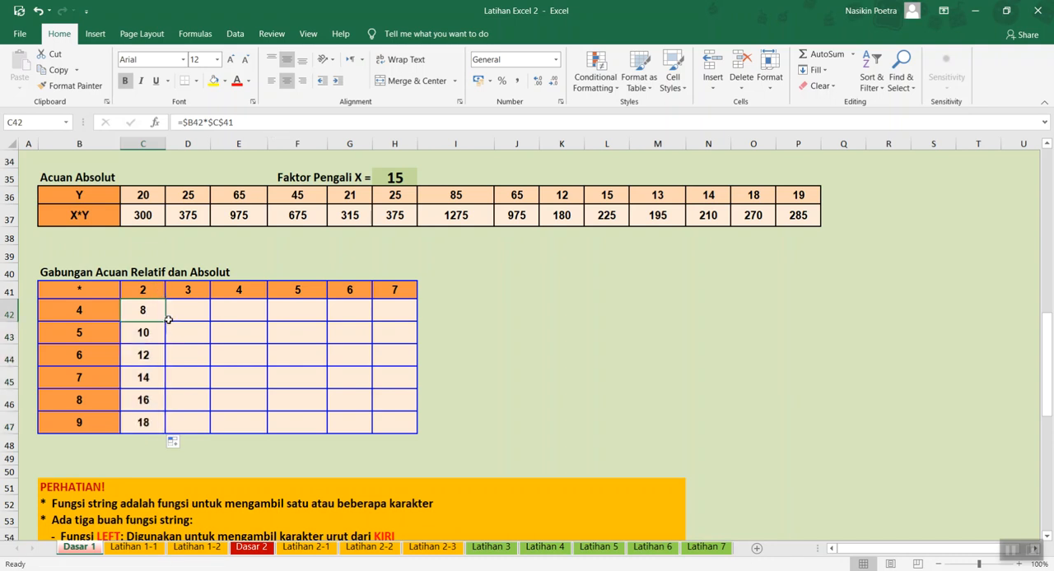
left_click_drag(166, 322, 433, 310)
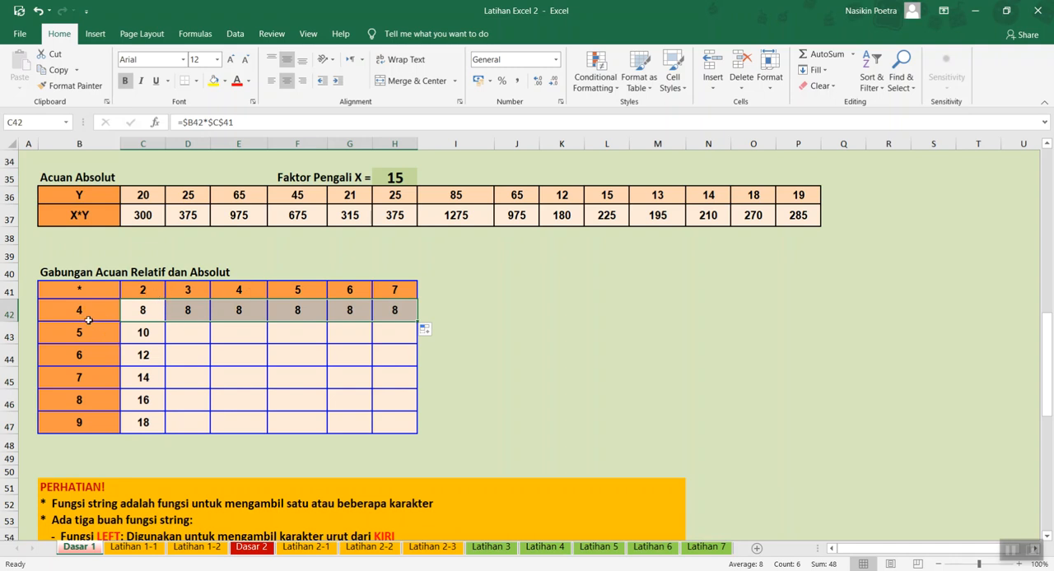
left_click(184, 310)
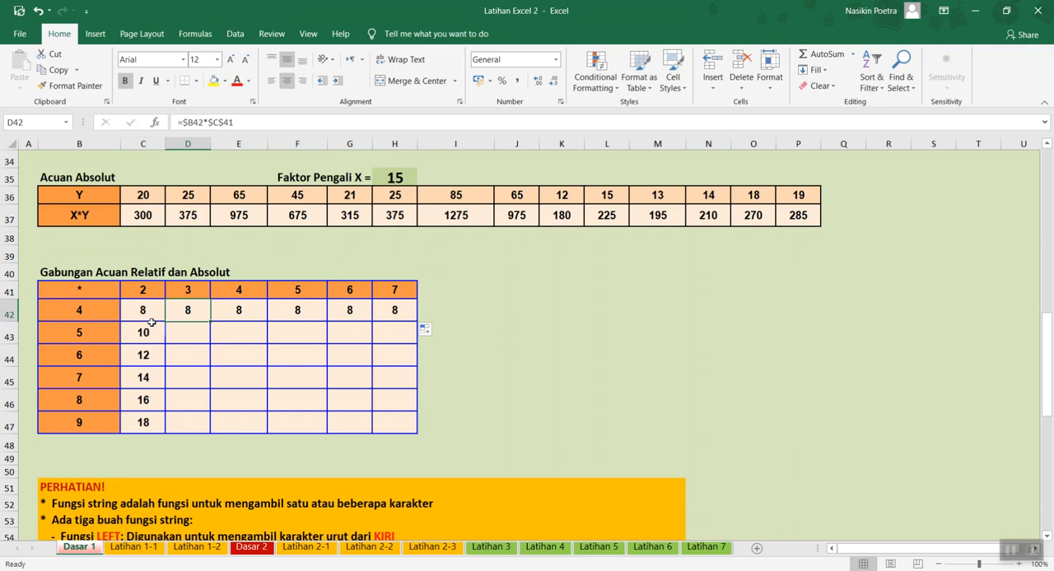
- Change the C42 formula to =$B42*C$41, locking only the row of the C41 reference
left_click(147, 312)
left_click(219, 122)
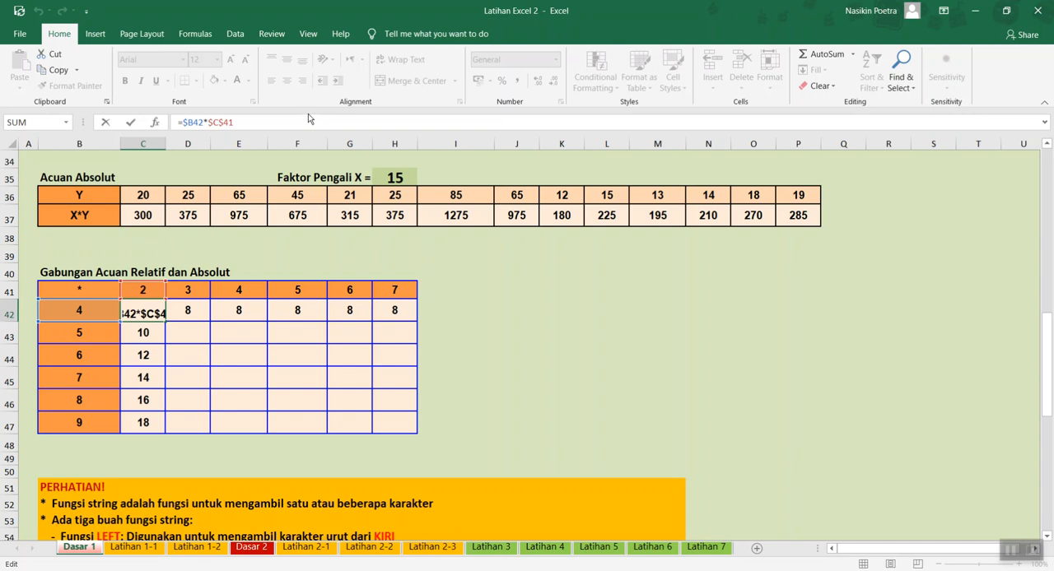
key("F4")
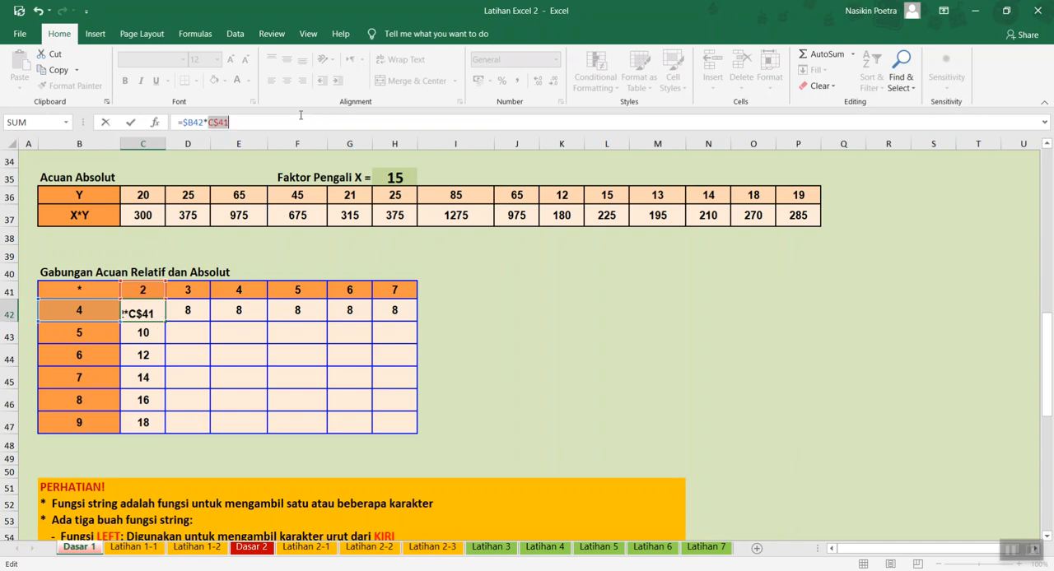
key("Return")
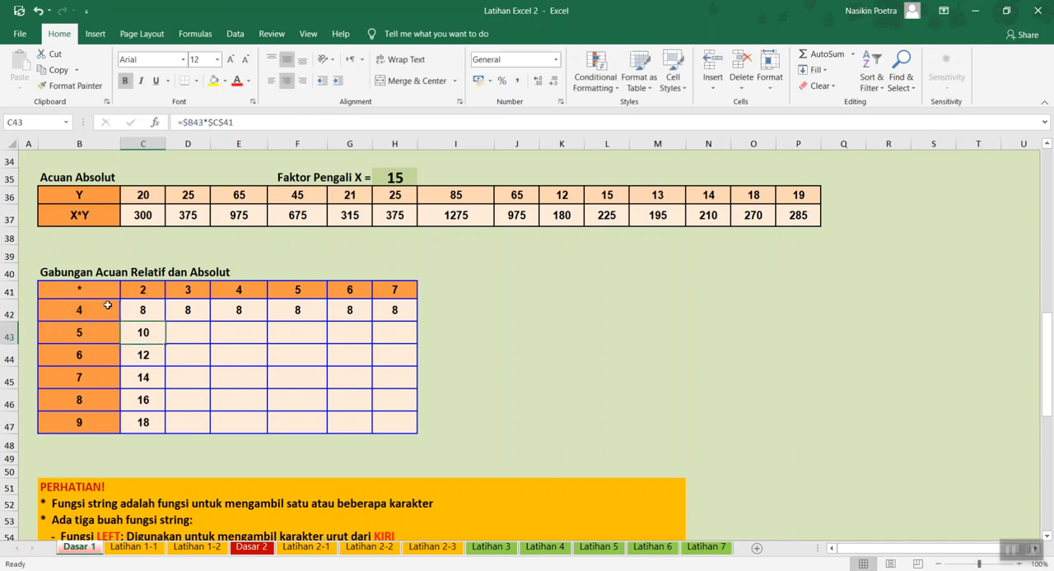
key("Up")
key("Right")
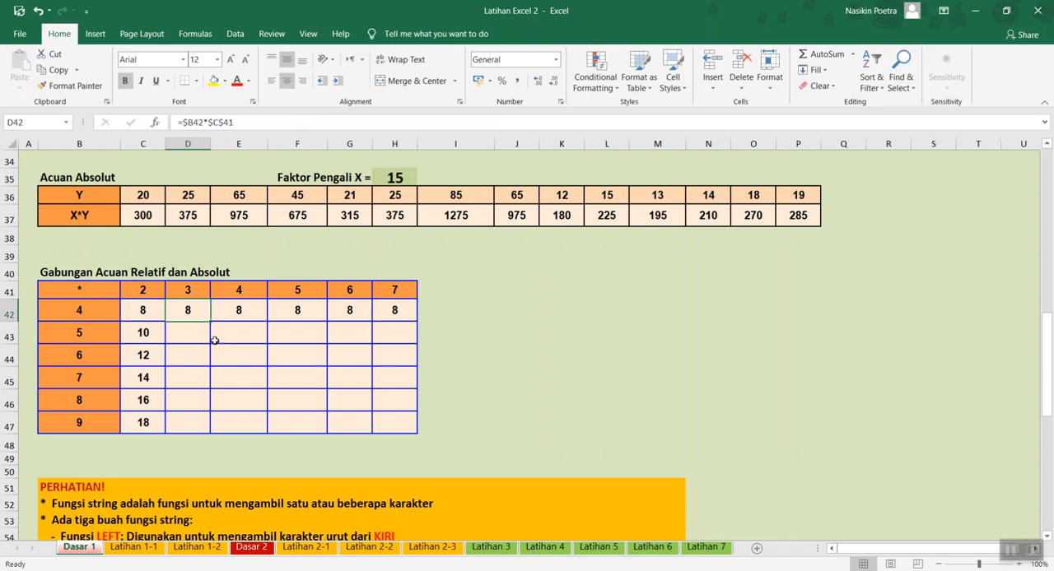
- Copy the C42 formula down the first column to C47 and across the first row to H42
left_click(150, 311)
left_click_drag(166, 320, 162, 436)
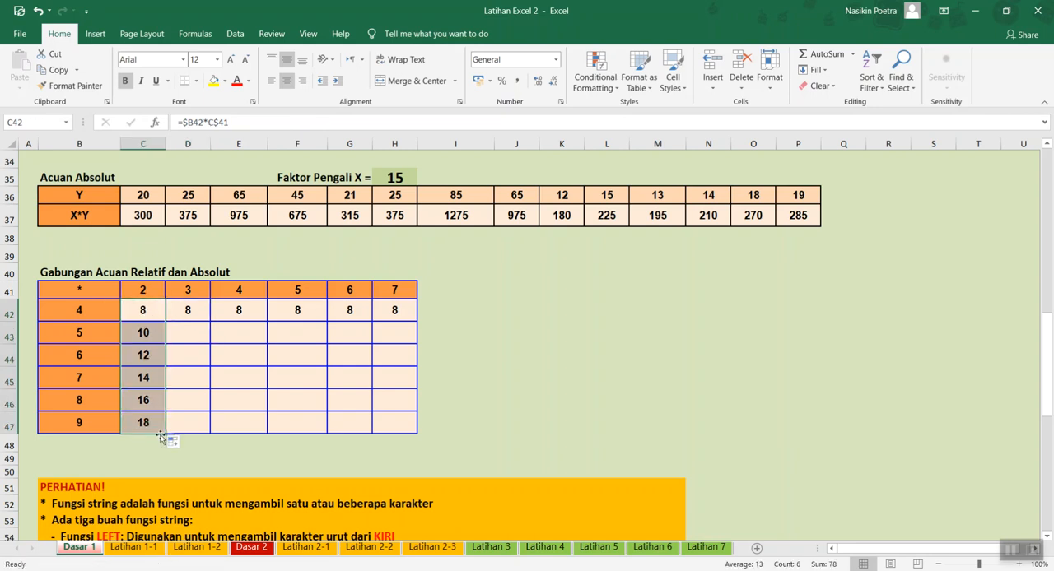
left_click(147, 309)
left_click_drag(165, 324, 412, 317)
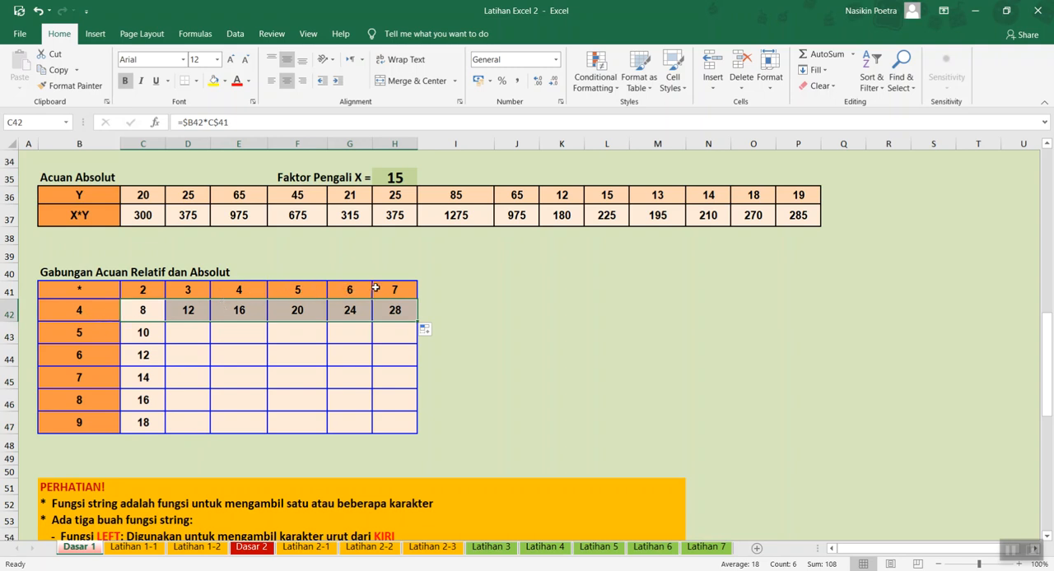
left_click(142, 308)
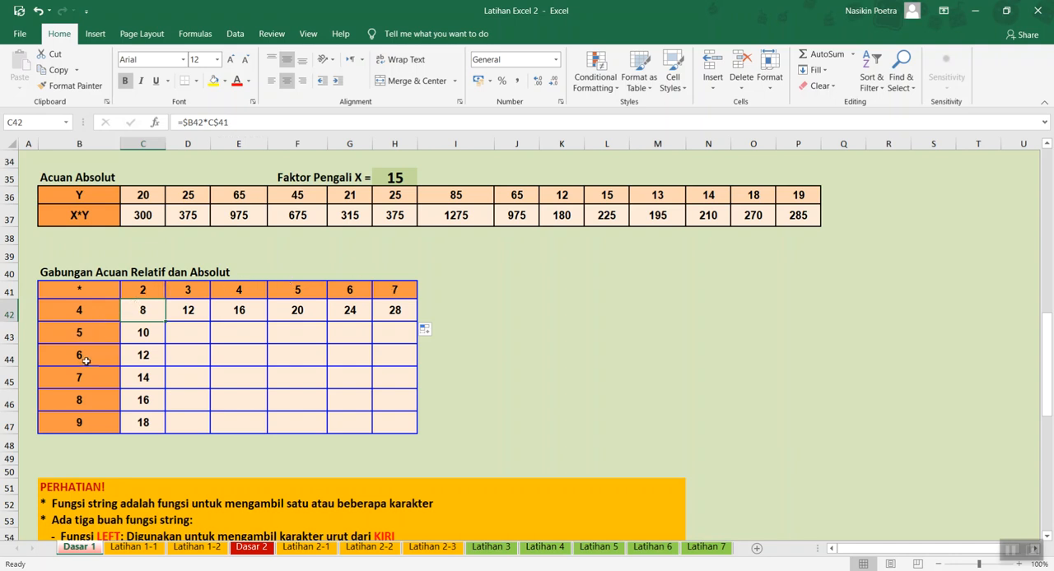
- Copy each formula in D42 to H42 down its column to row 47 to complete the Gabungan Acuan Relatif dan Absolut table
left_click(187, 309)
left_click_drag(214, 324, 189, 424)
left_click(246, 307)
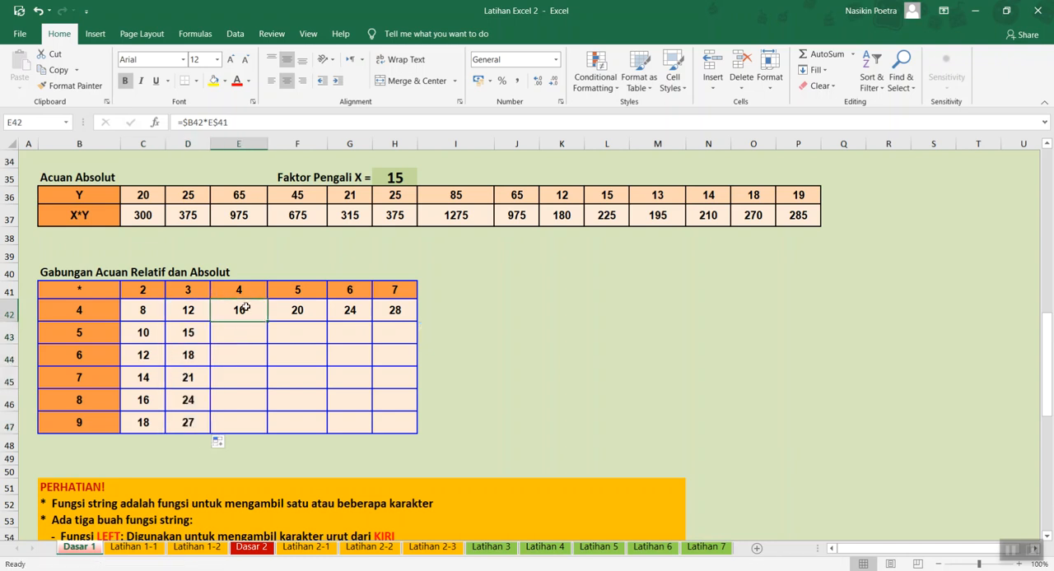
left_click_drag(268, 322, 272, 434)
left_click(294, 314)
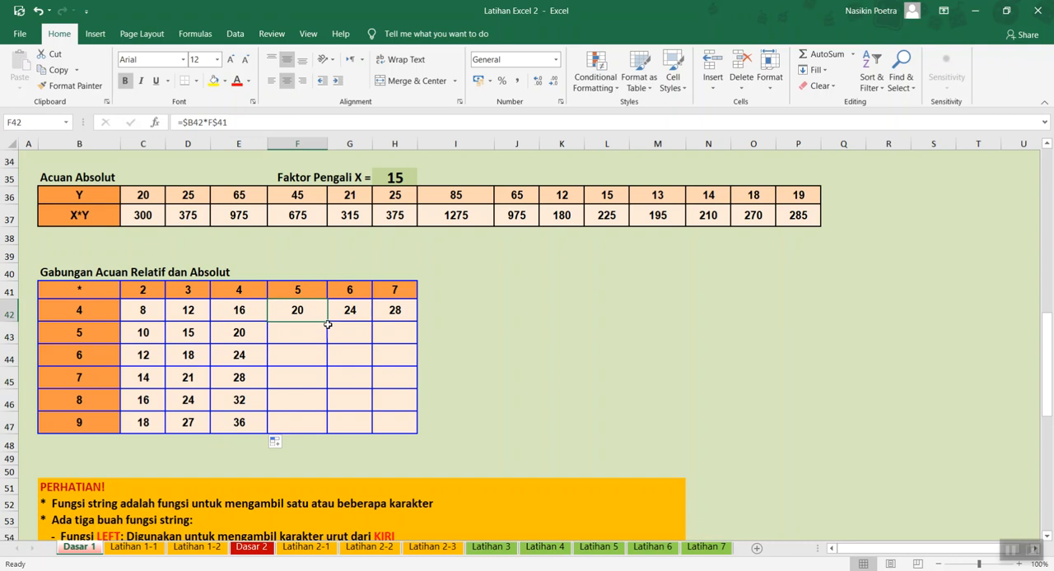
left_click_drag(326, 323, 346, 434)
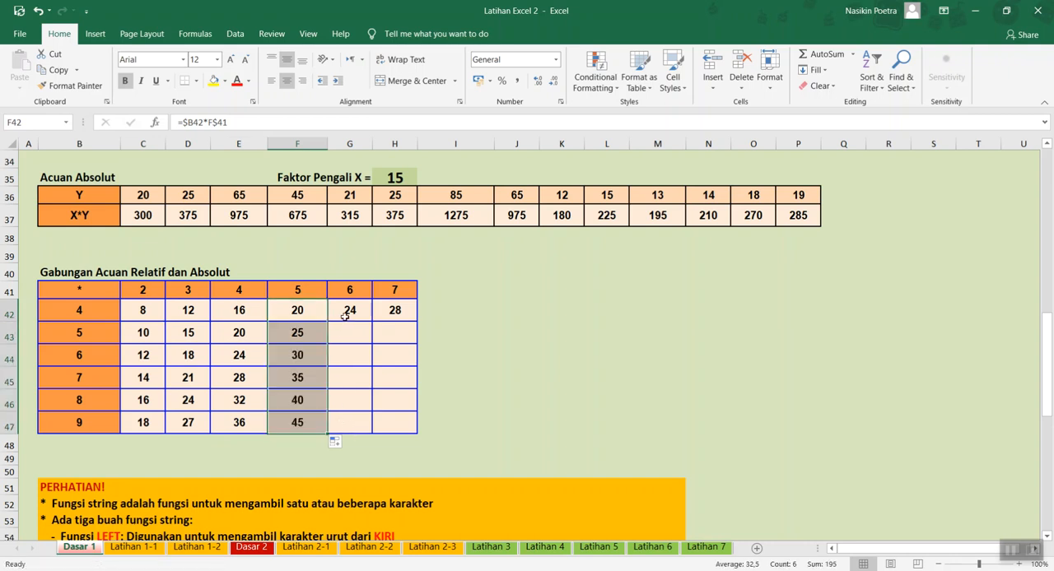
left_click(349, 309)
left_click_drag(372, 324, 381, 433)
left_click(403, 312)
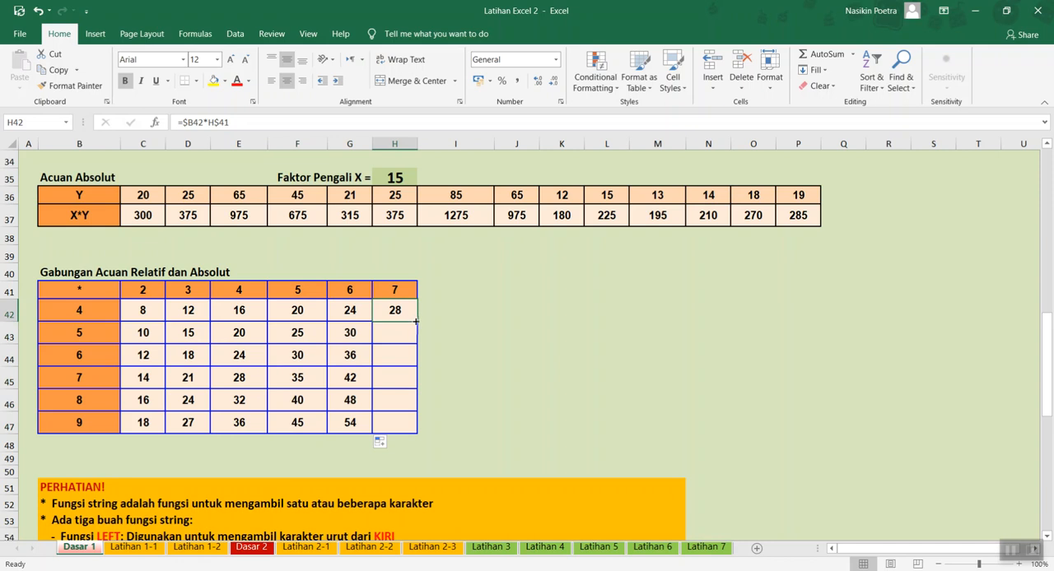
left_click_drag(417, 324, 411, 436)
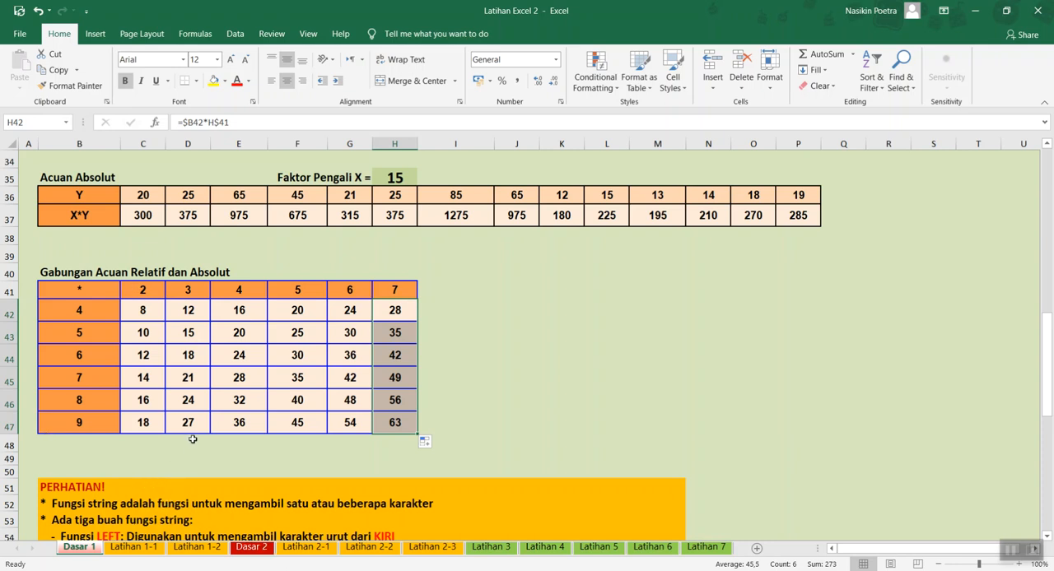
- Examine the string function notes, the Fungsi String and Jawaban tables and the Perintah instructions below them
scroll(193, 438, "down", 3)
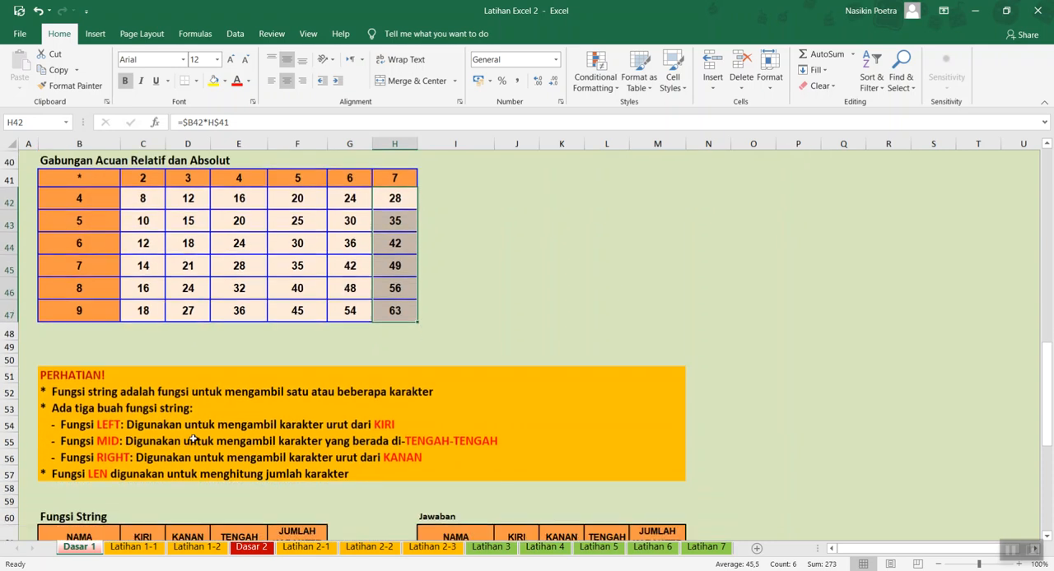
scroll(193, 439, "up", 2)
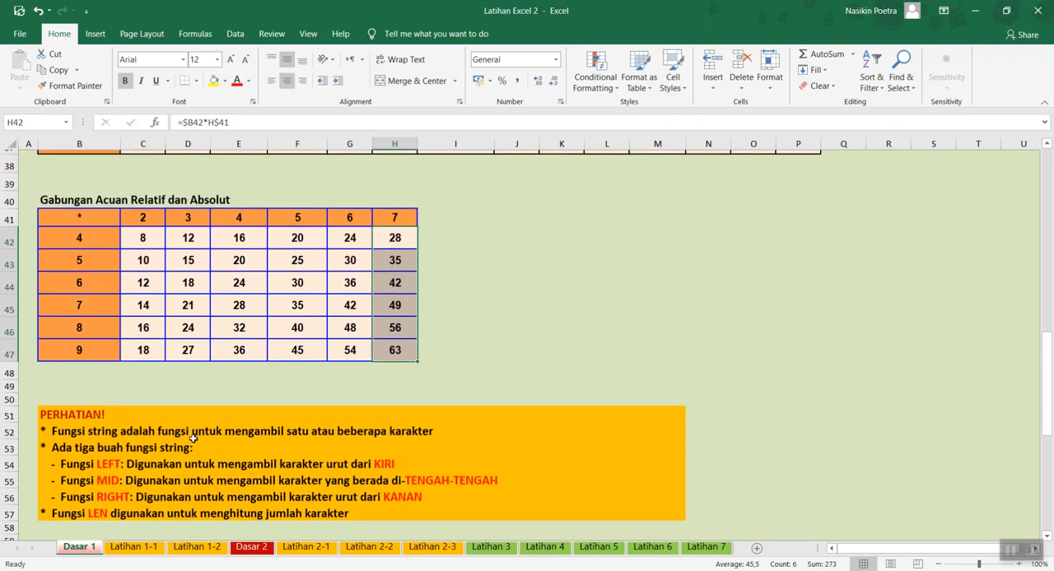
scroll(193, 439, "down", 4)
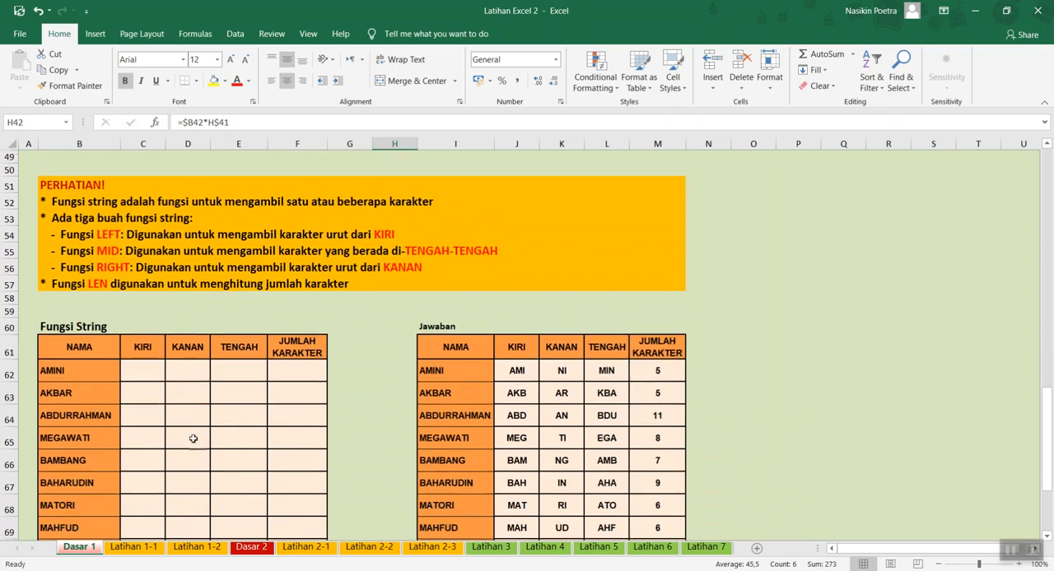
scroll(192, 439, "down", 1)
scroll(193, 439, "down", 3)
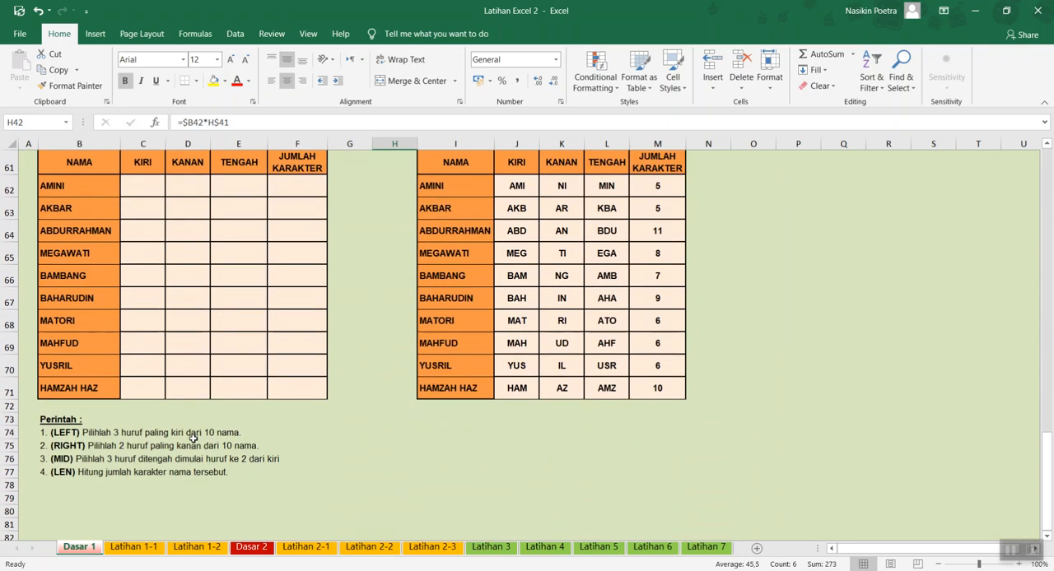
scroll(193, 439, "up", 2)
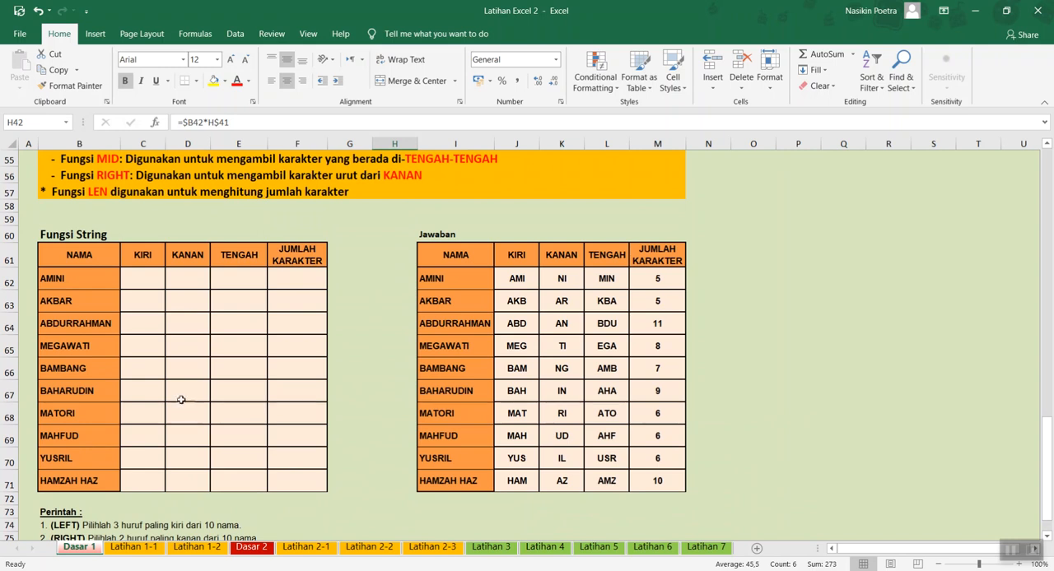
scroll(173, 406, "up", 1)
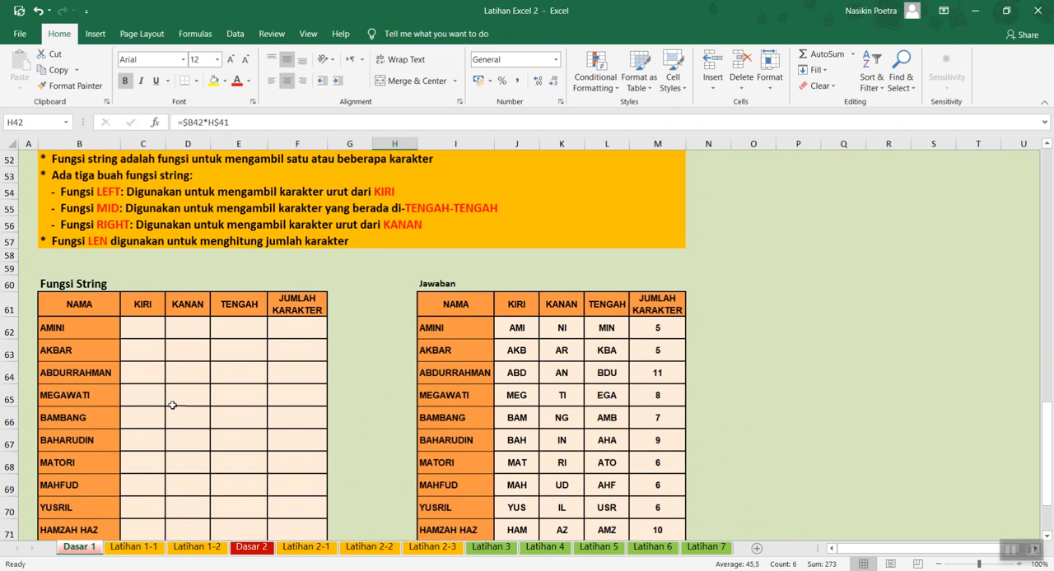
scroll(173, 406, "up", 1)
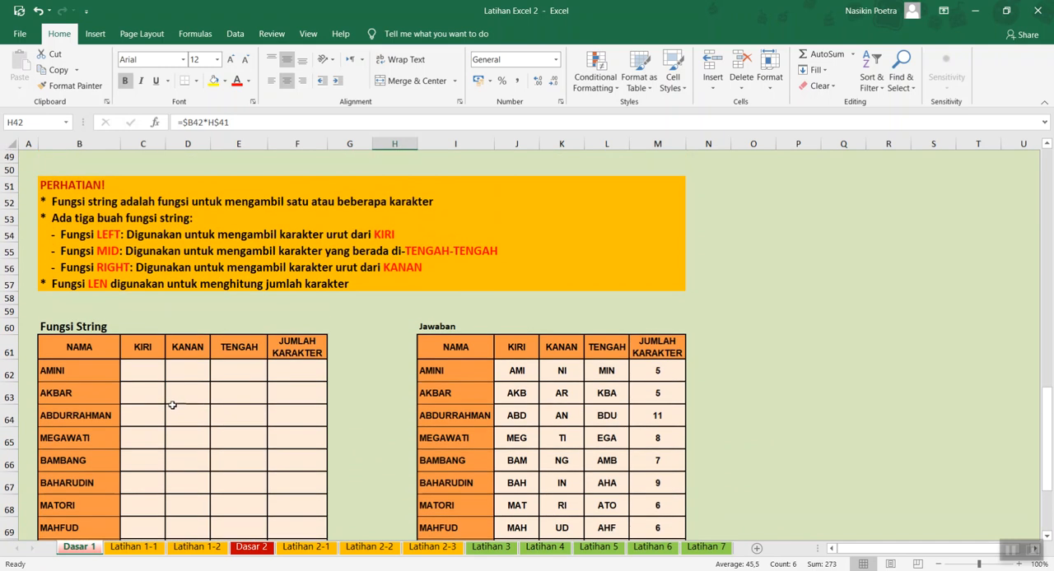
scroll(173, 406, "down", 4)
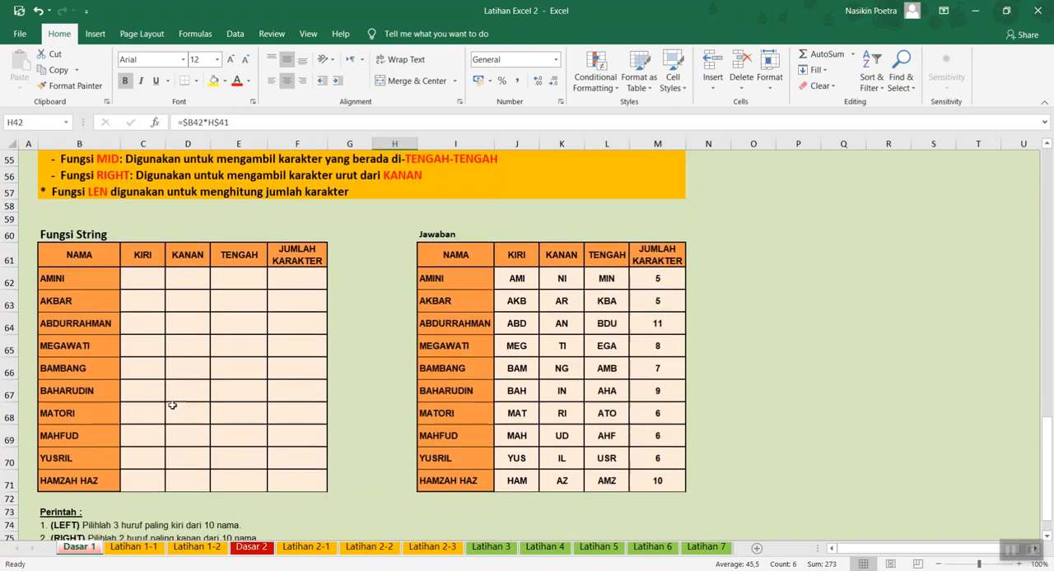
scroll(173, 406, "up", 3)
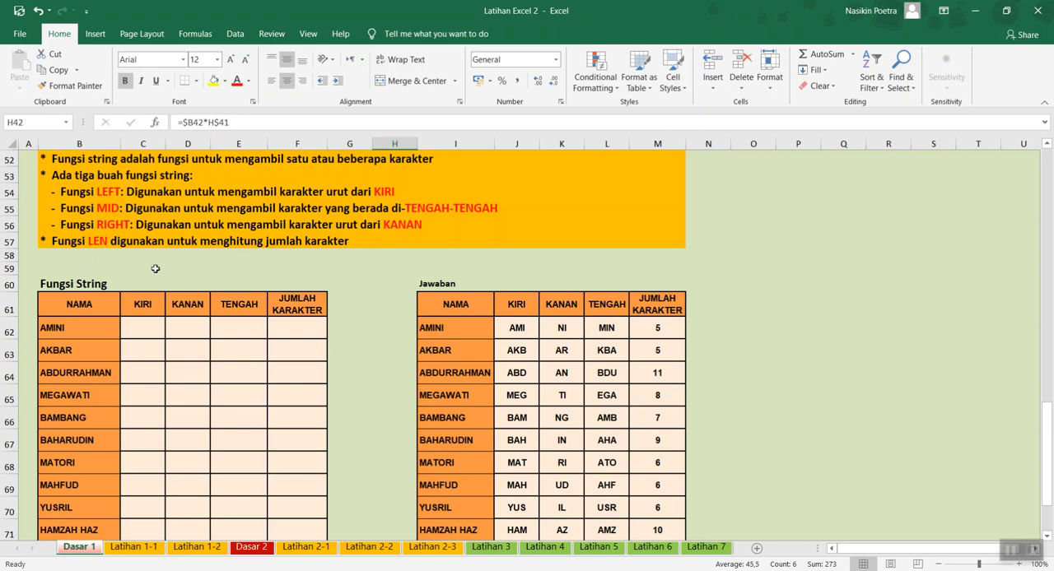
scroll(155, 309, "down", 2)
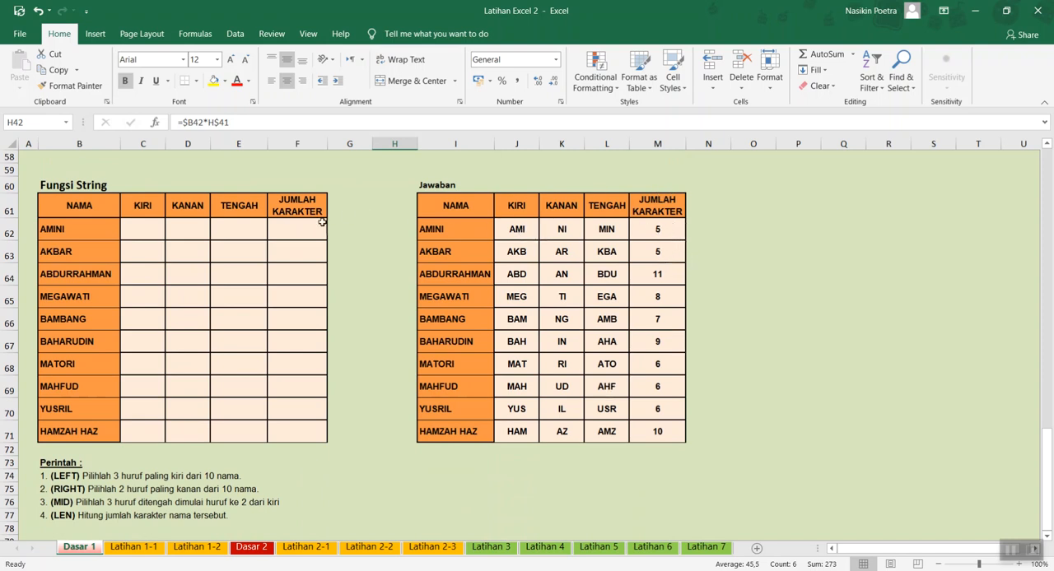
- Enter =LEN(B62) in F62 to count the characters of the first name in the Fungsi String table
left_click(298, 231)
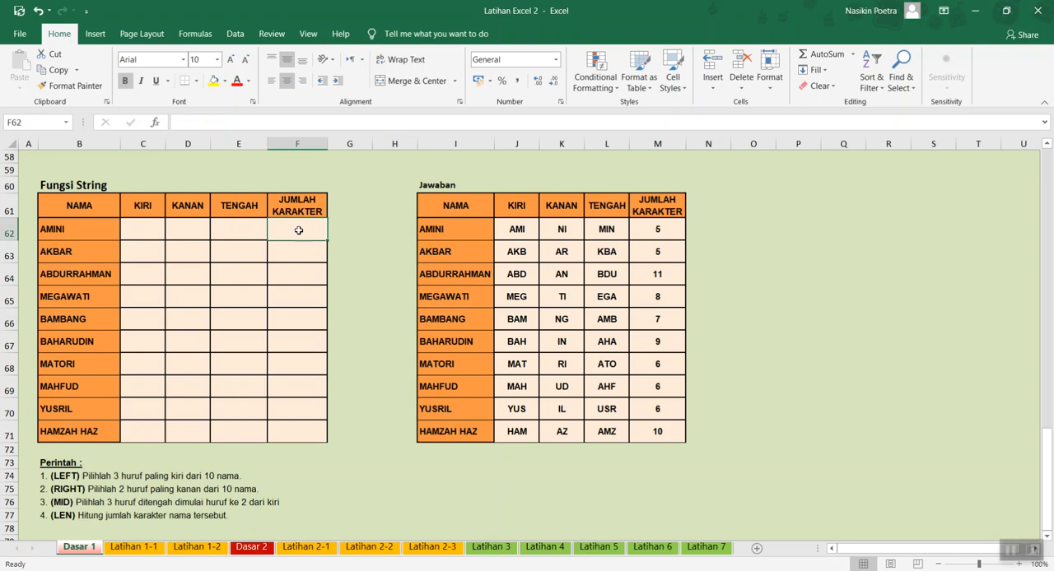
type("=len(")
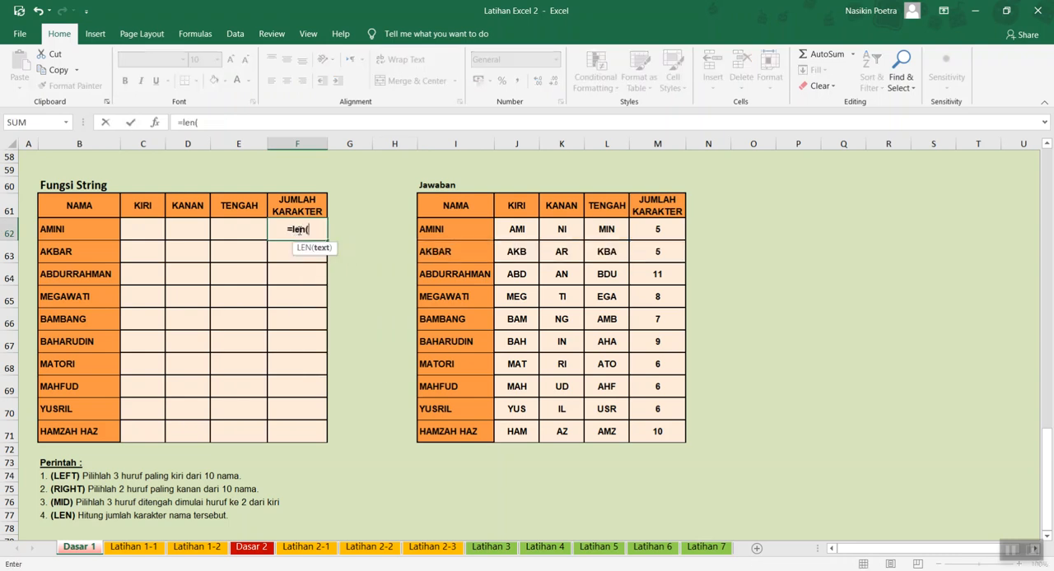
left_click(96, 228)
type(")")
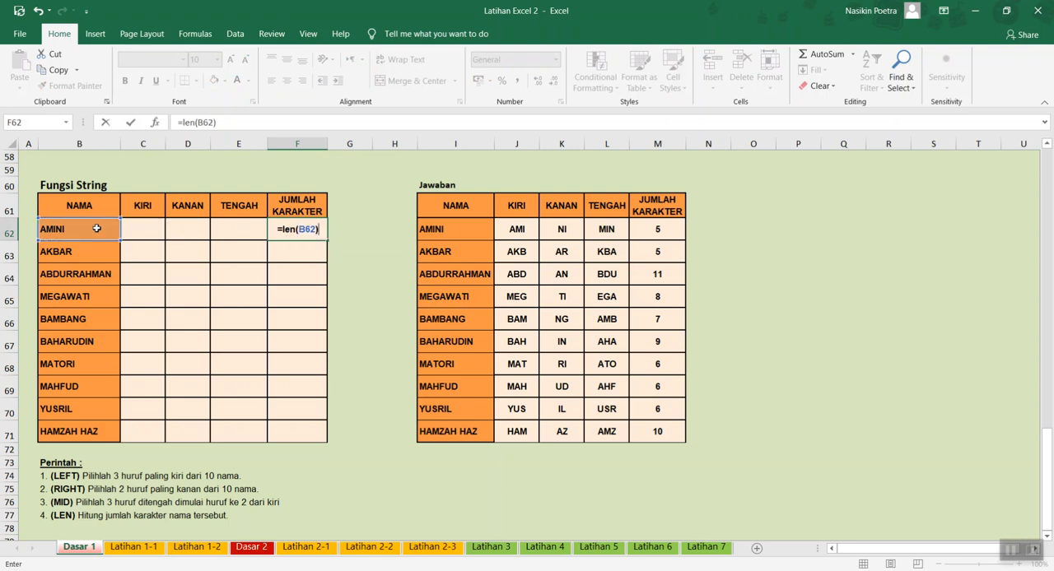
key("Return")
key("Up")
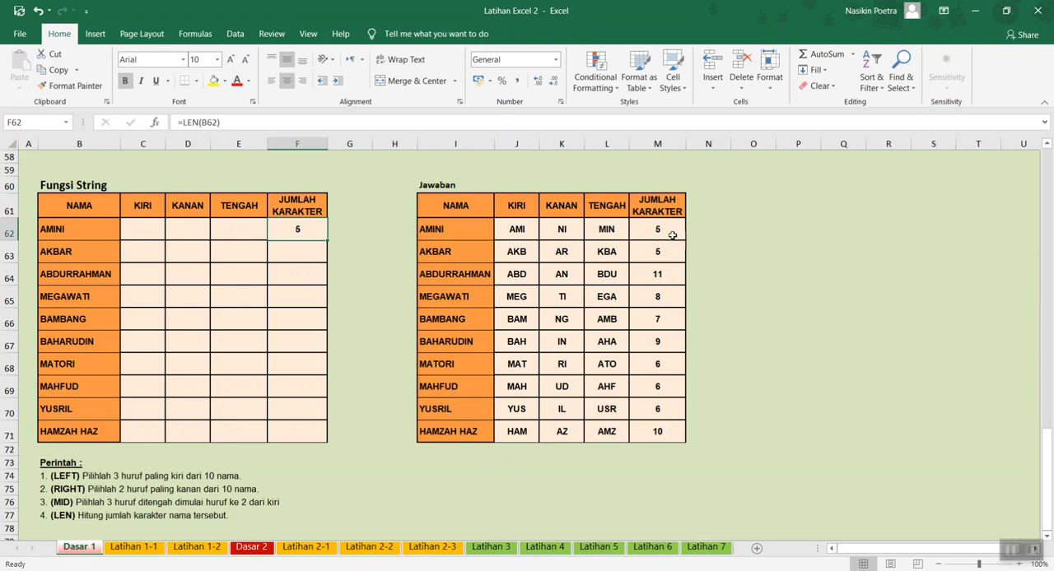
- Enter =LEFT(B62;3) in C62 to extract the first three letters of the first name in the KIRI column
left_click(160, 221)
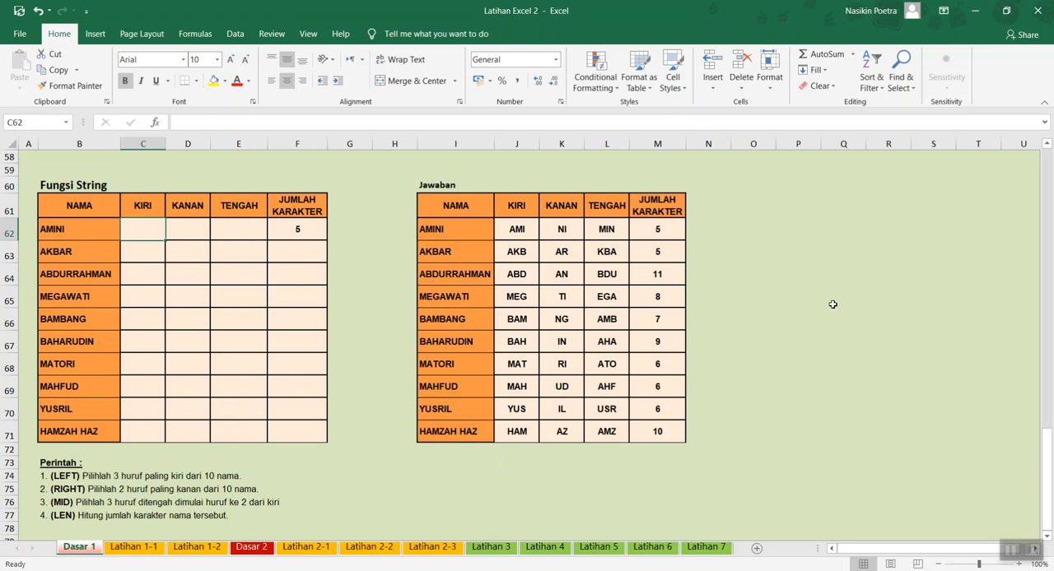
type("=le")
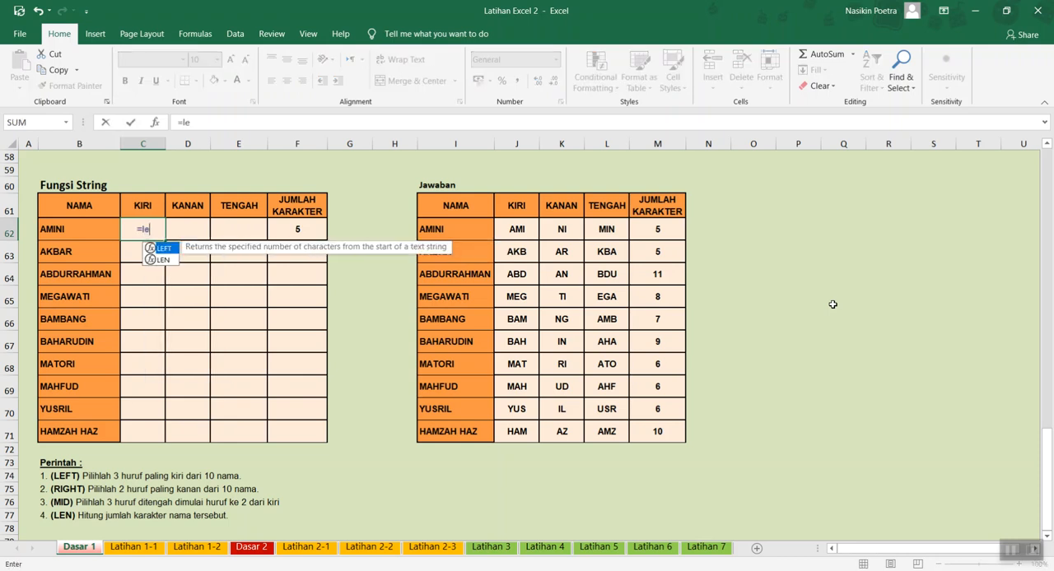
type("ft(")
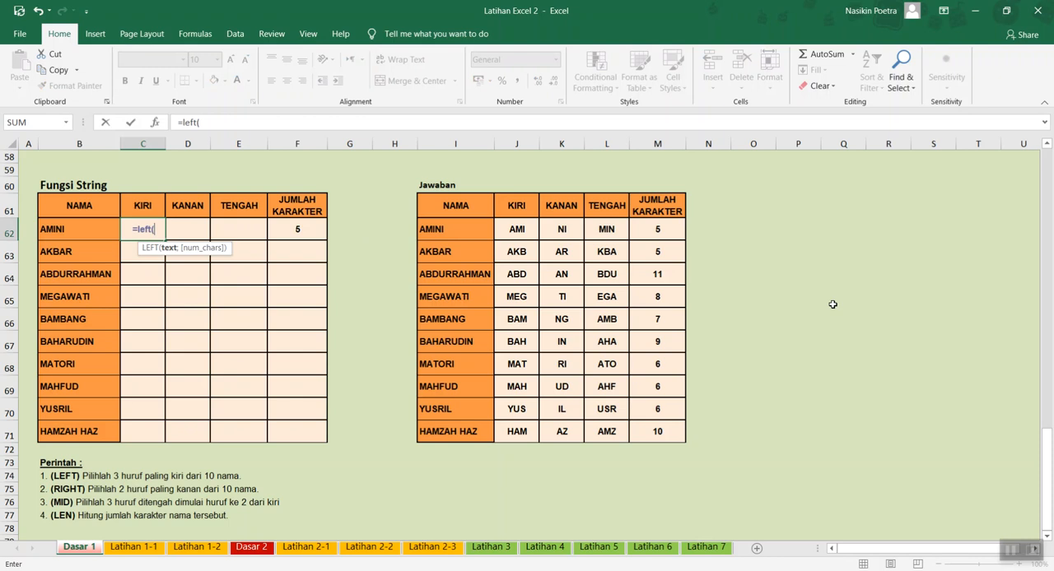
left_click(76, 226)
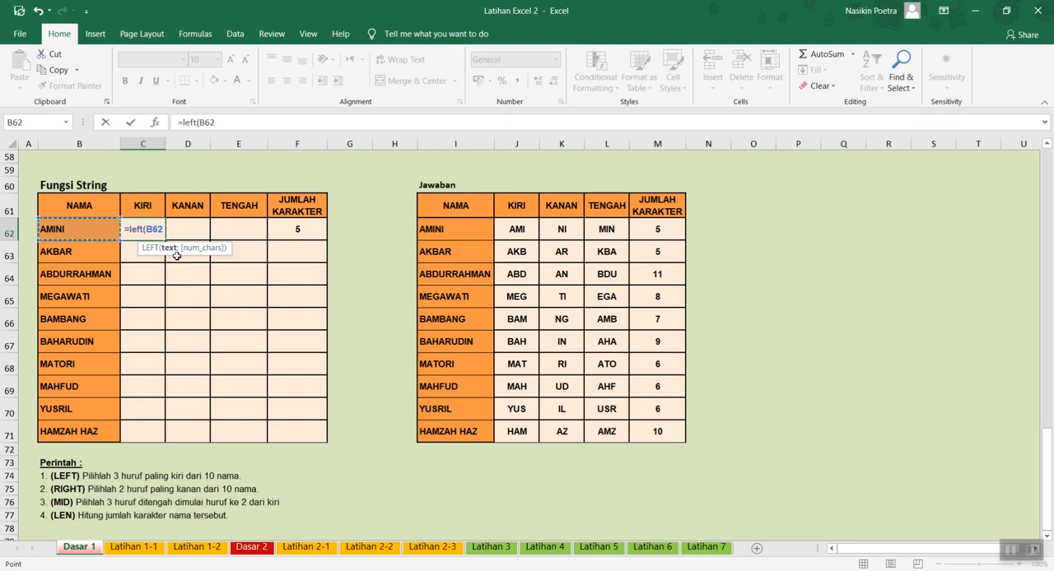
type(";3)")
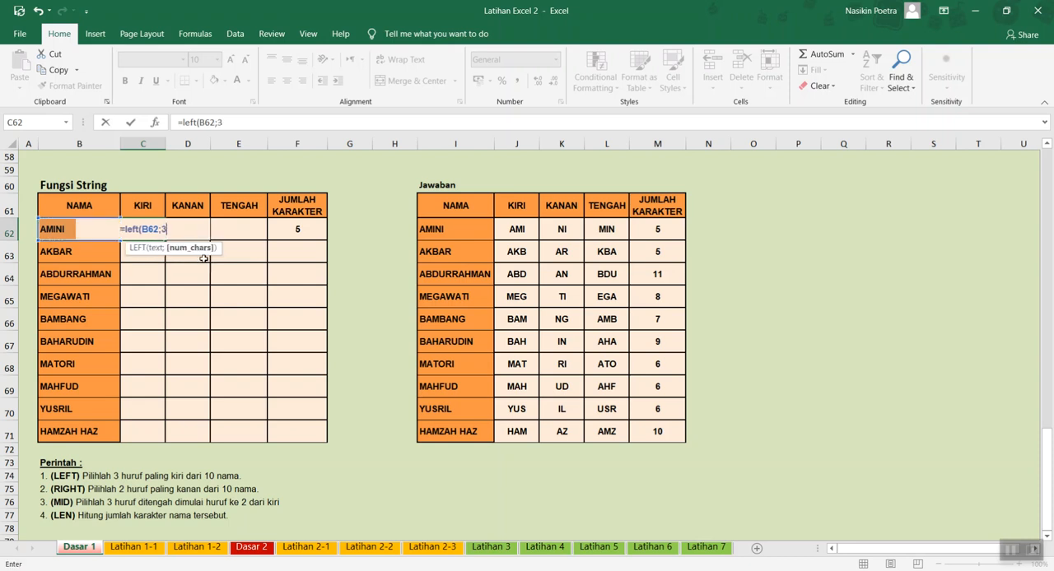
key("Return")
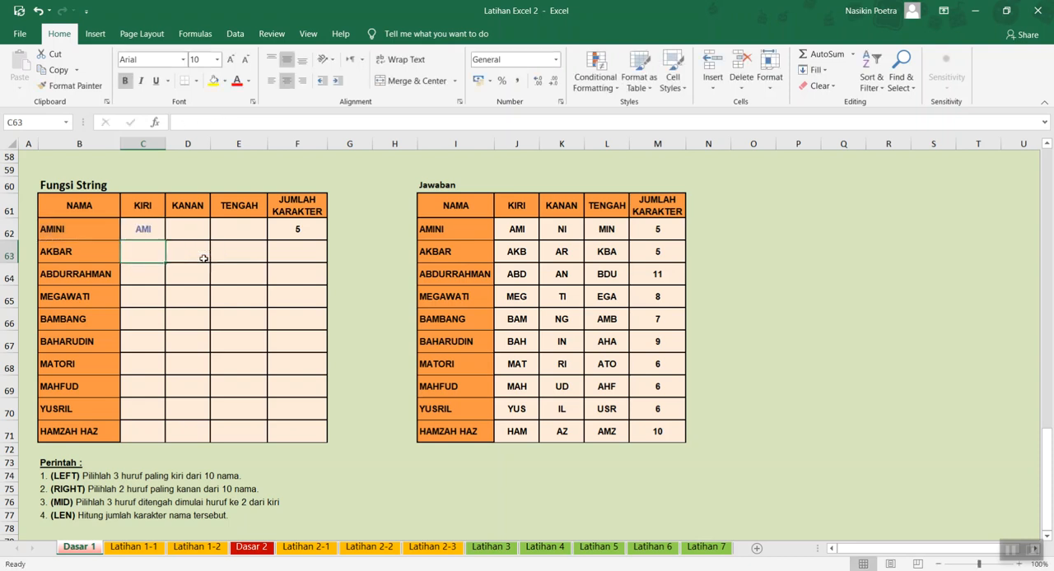
- Enter =RIGHT(B62;2) in D62 to extract the last two letters of the first name in the KANAN column
key("Up")
key("Right")
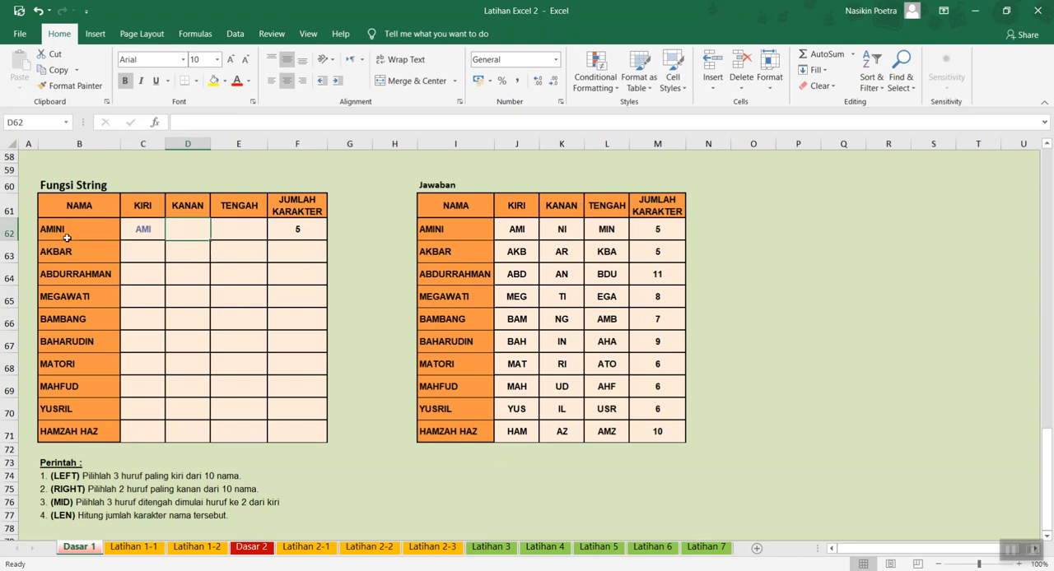
type("=r")
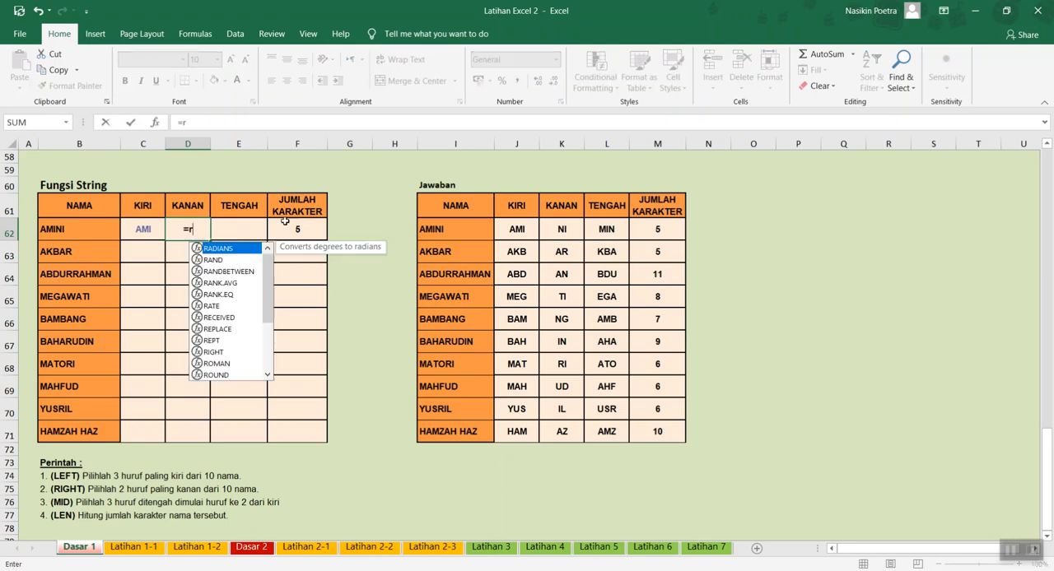
type("ight(")
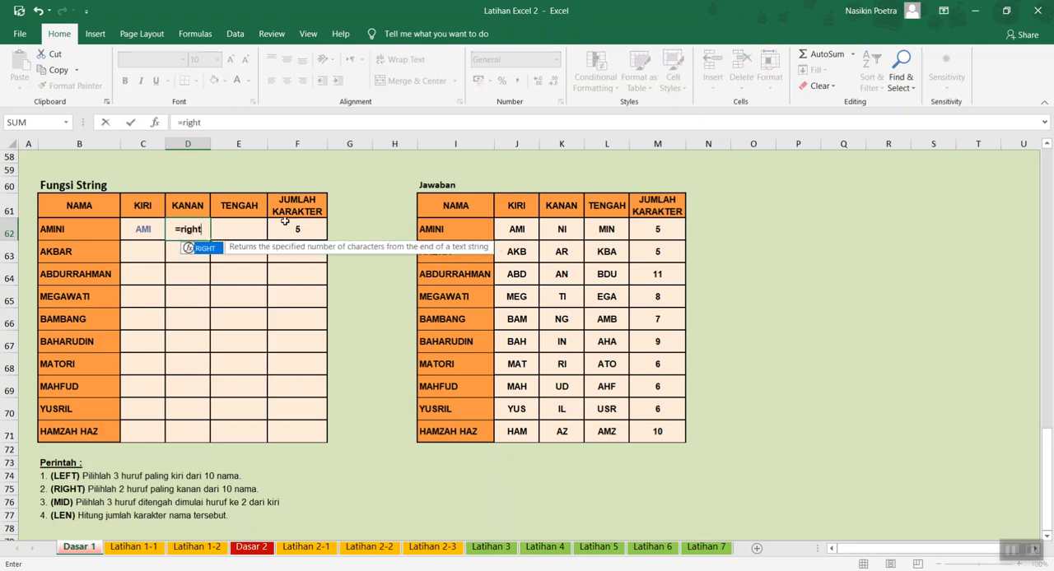
left_click(72, 228)
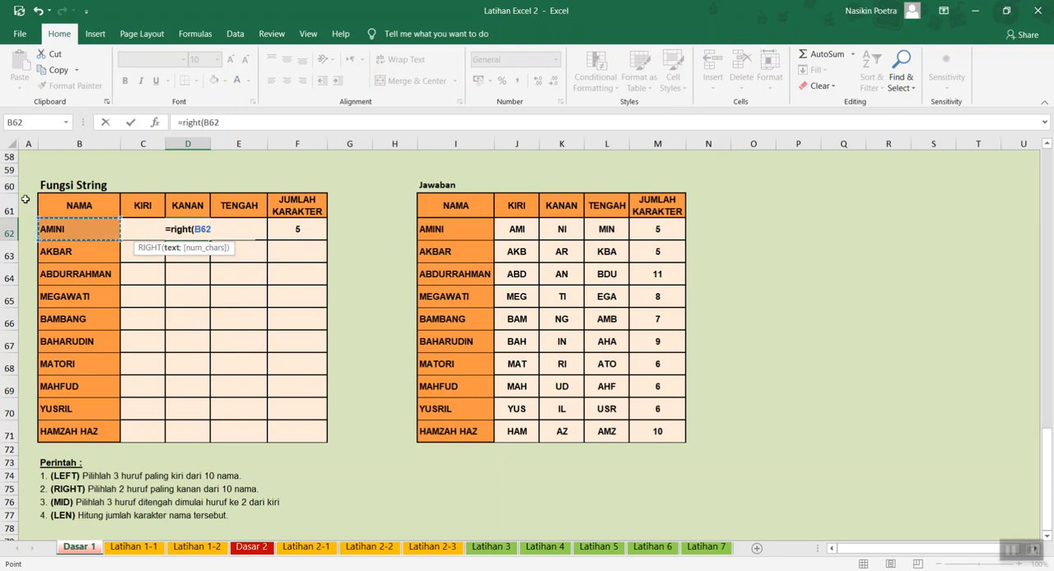
type(";2)")
key("Return")
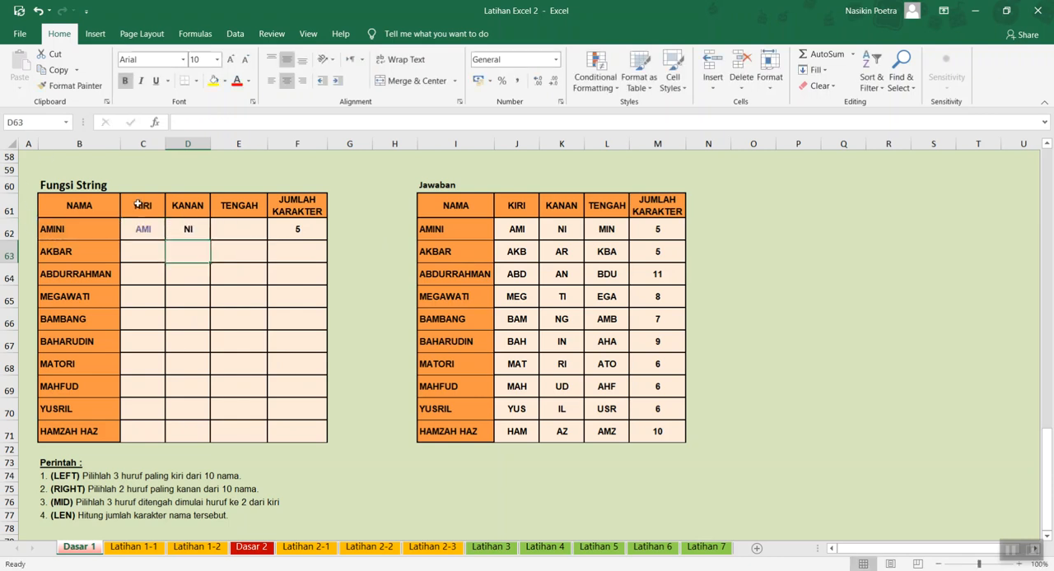
- Enter =MID(B62;2;3) in E62 to extract three letters starting from the second letter of the first name in the TENGAH column
key("Up")
key("Right")
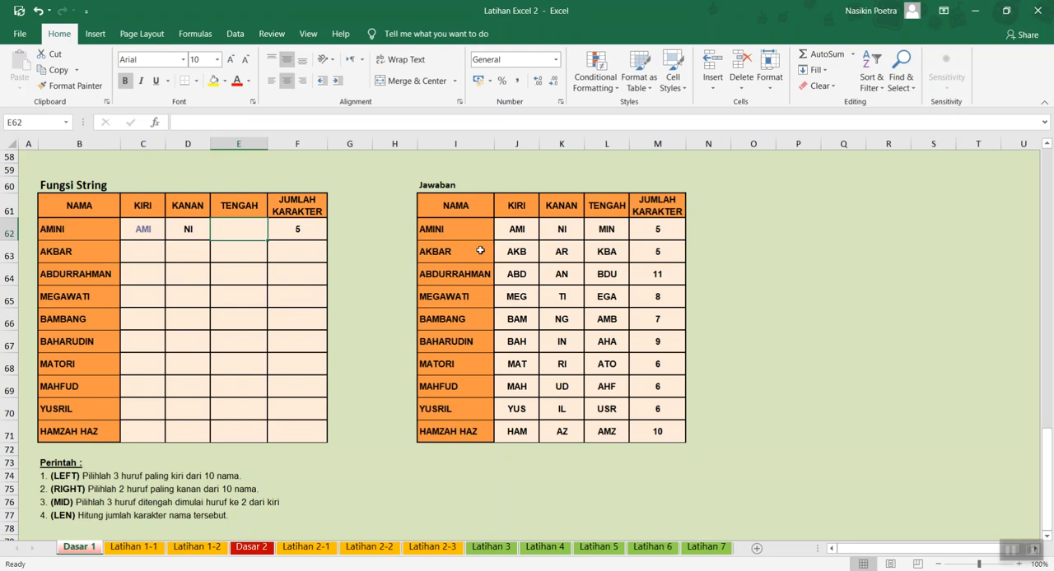
type("=m")
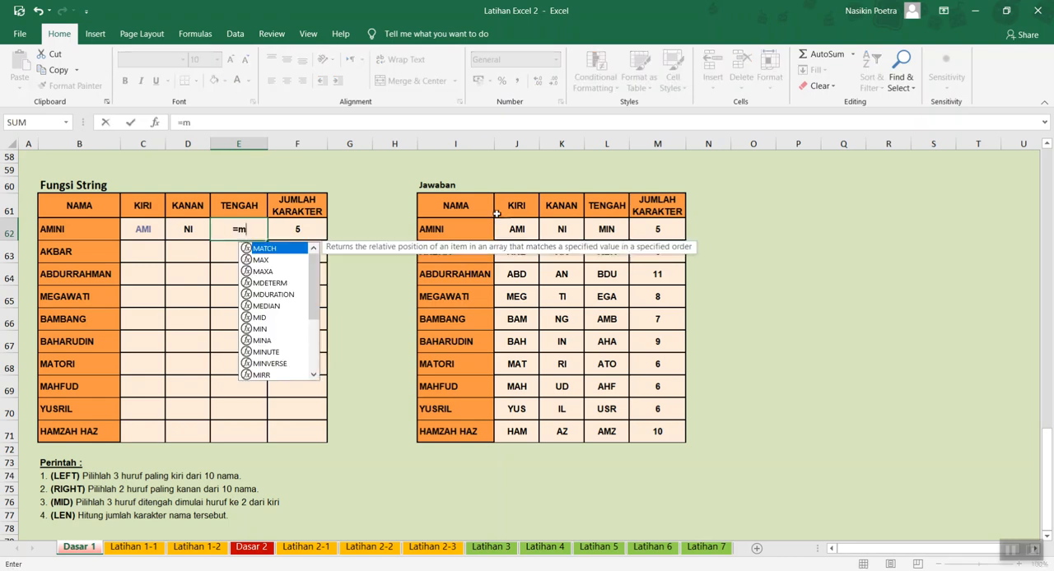
type("id(")
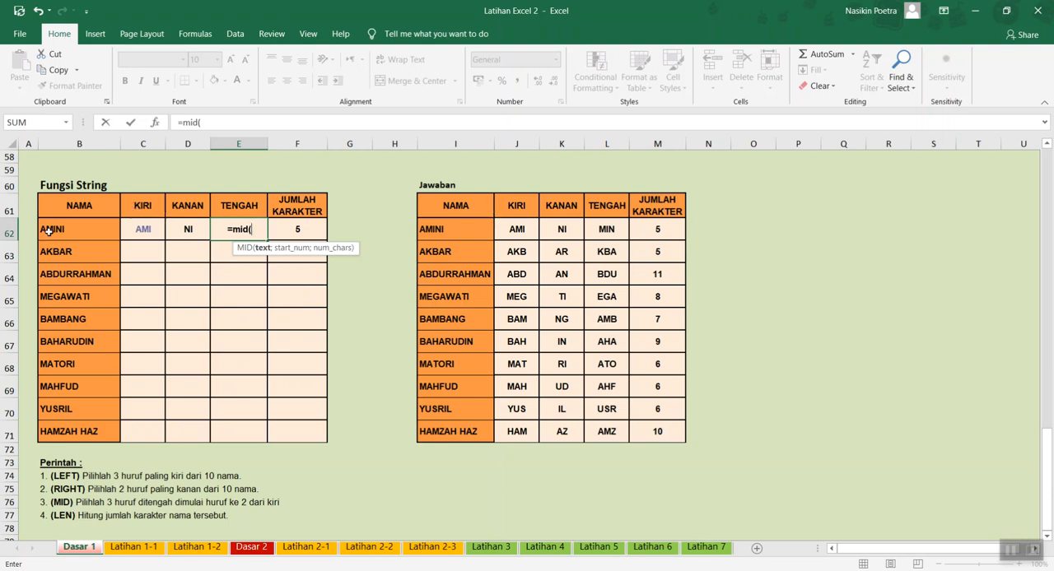
left_click(73, 229)
type(";2")
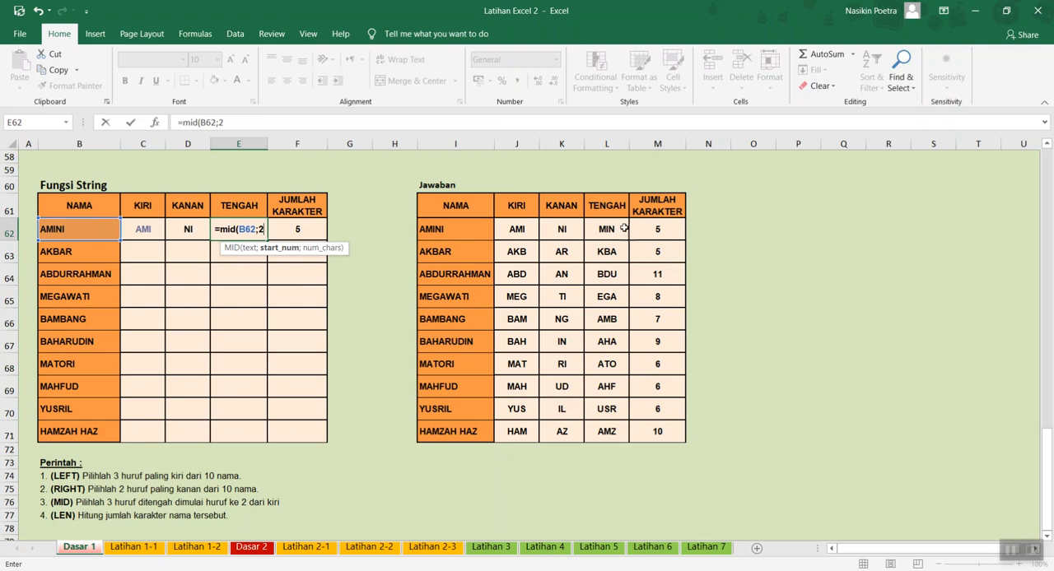
type(";3)")
key("Return")
key("Up")
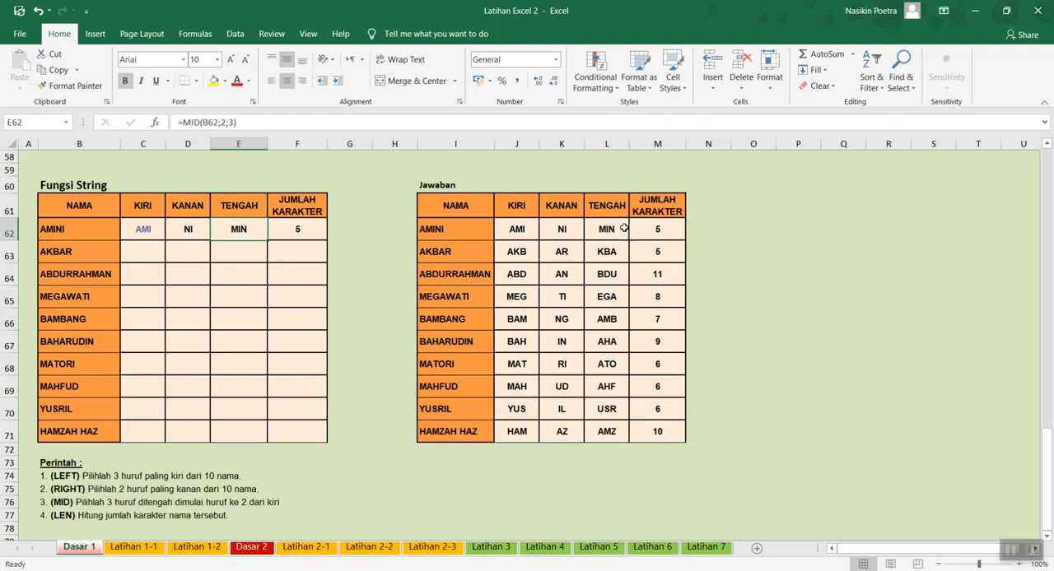
- Copy the LEFT, RIGHT, MID and LEN formulas in C62:F62 down to row 71 and compare the Fungsi String table with Jawaban
left_click(145, 228)
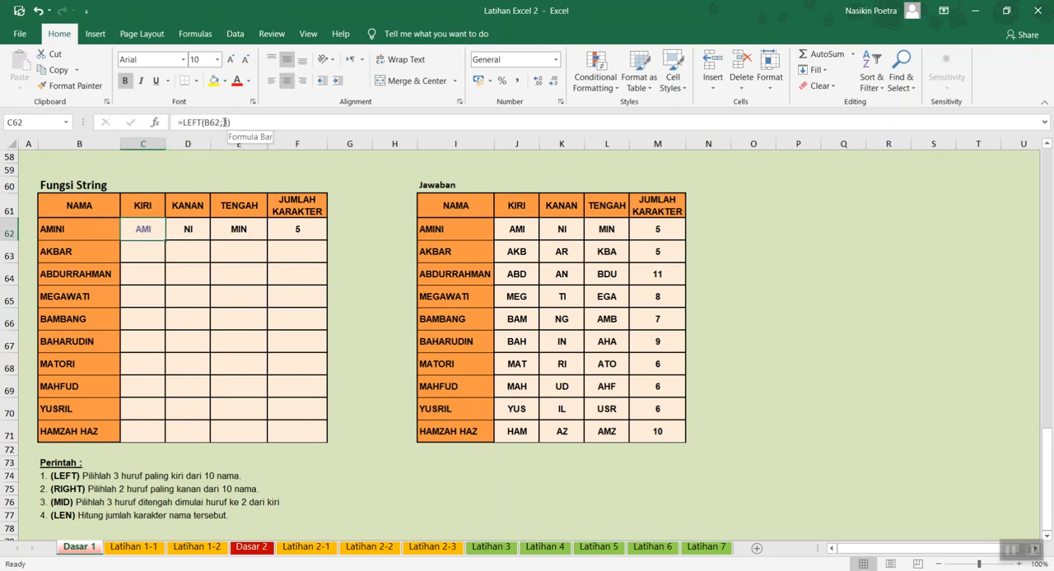
left_click(187, 232)
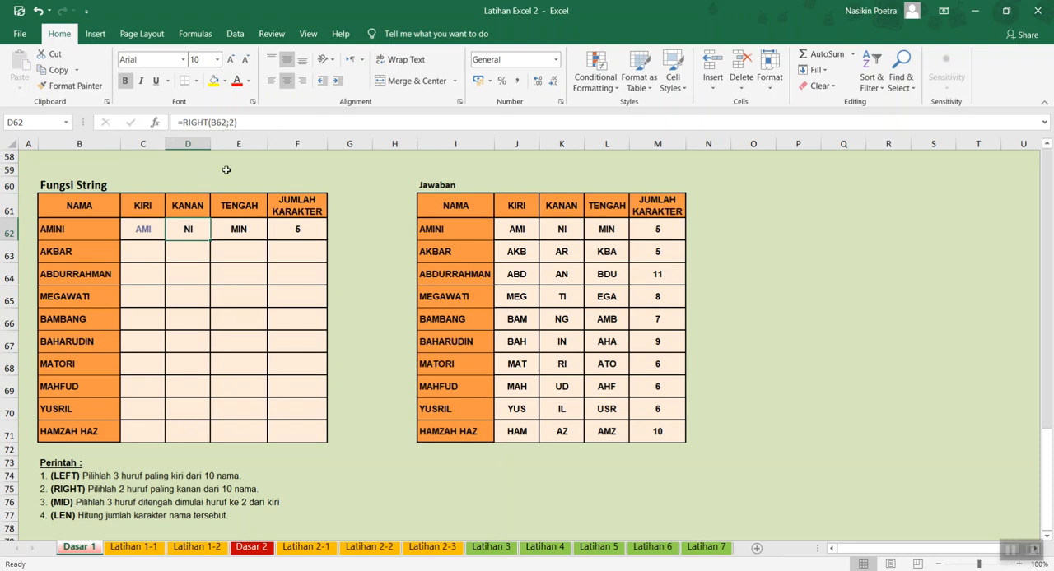
left_click(240, 222)
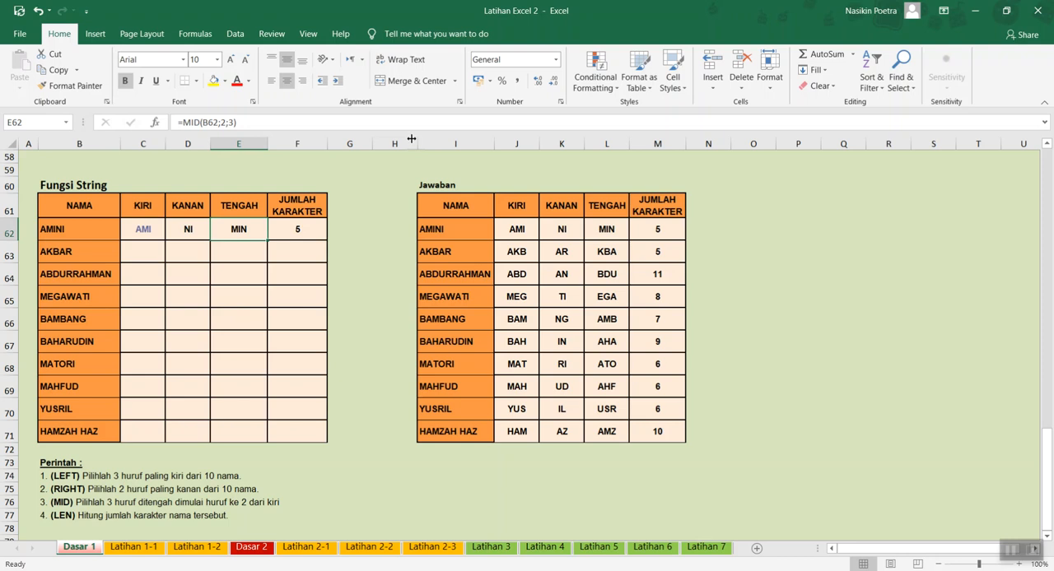
left_click_drag(136, 231, 320, 229)
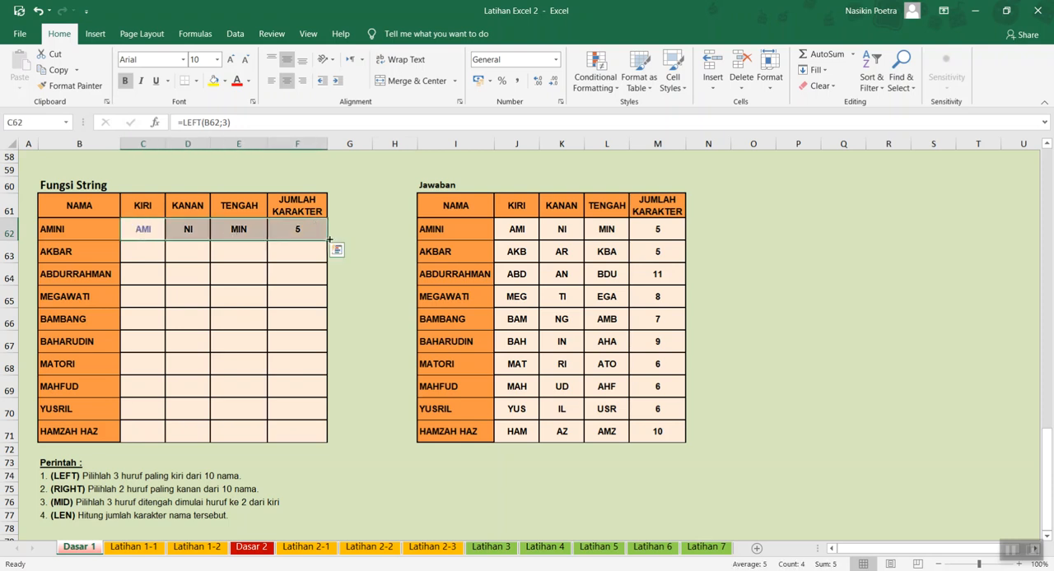
double_click(329, 238)
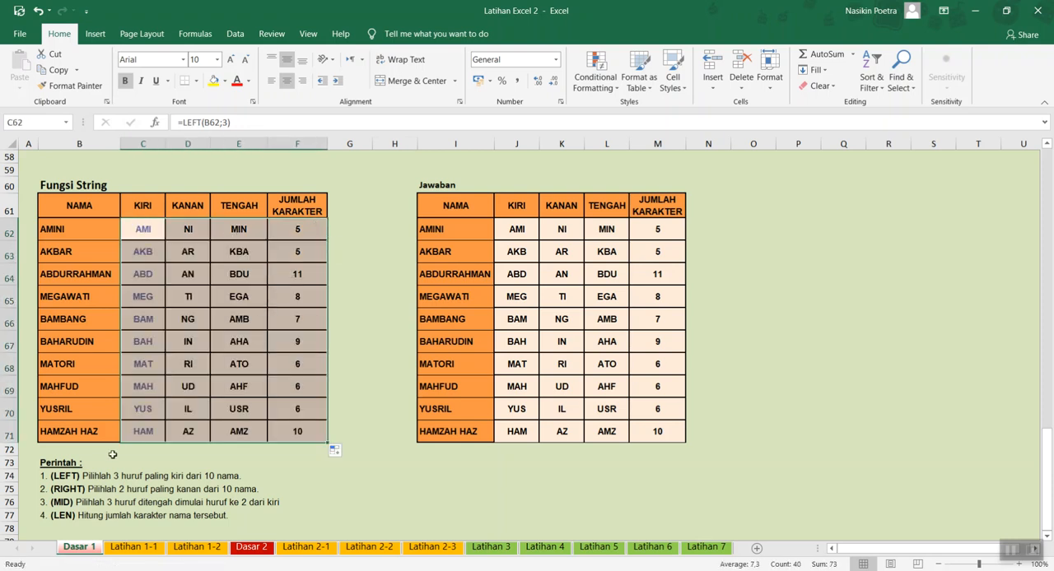
left_click(143, 438)
left_click(606, 430)
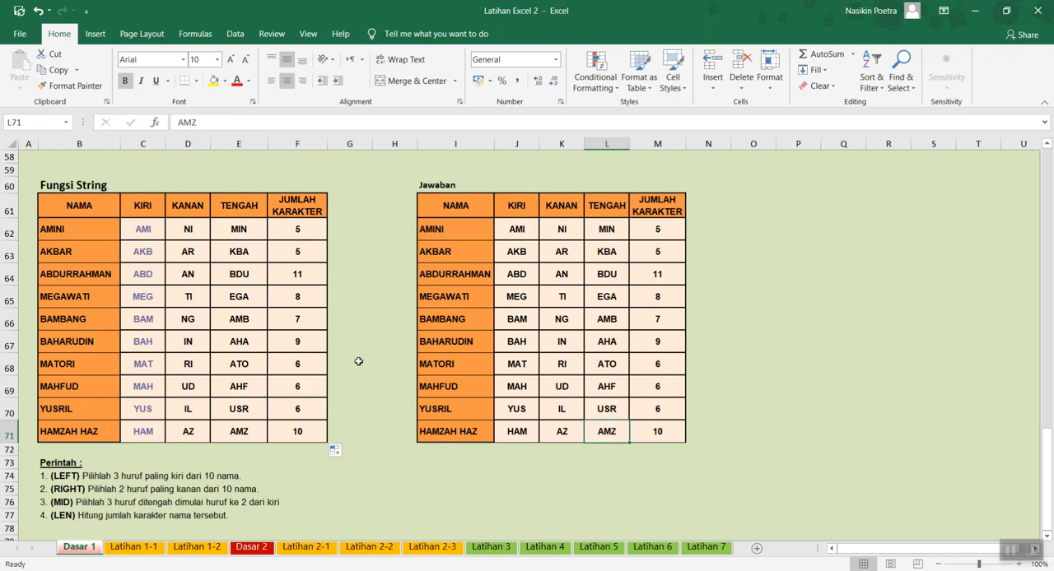
scroll(341, 351, "down", 1)
scroll(340, 351, "down", 1)
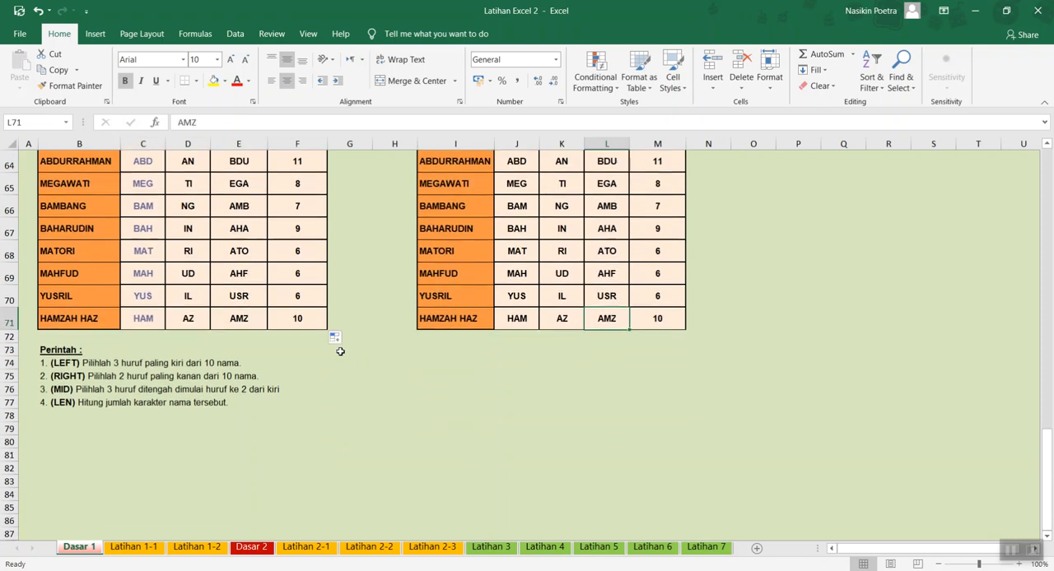